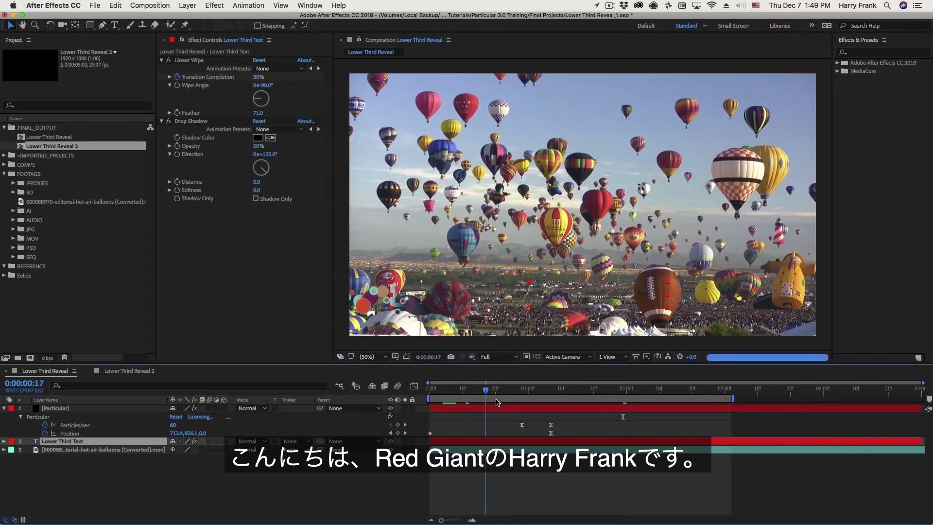
Step: Preview the lower-third animation, then open Particular Designer with Master System and System 2 listed
key("space")
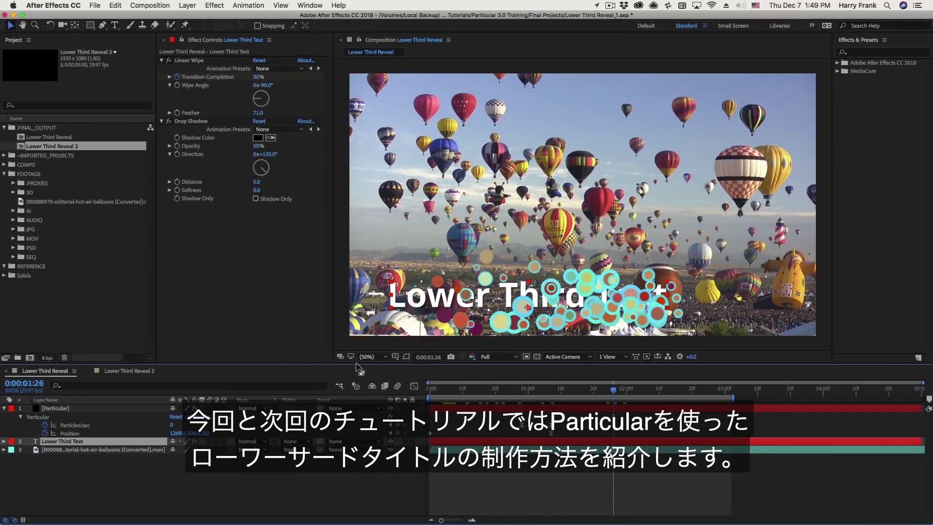
left_click_drag(462, 394, 622, 403)
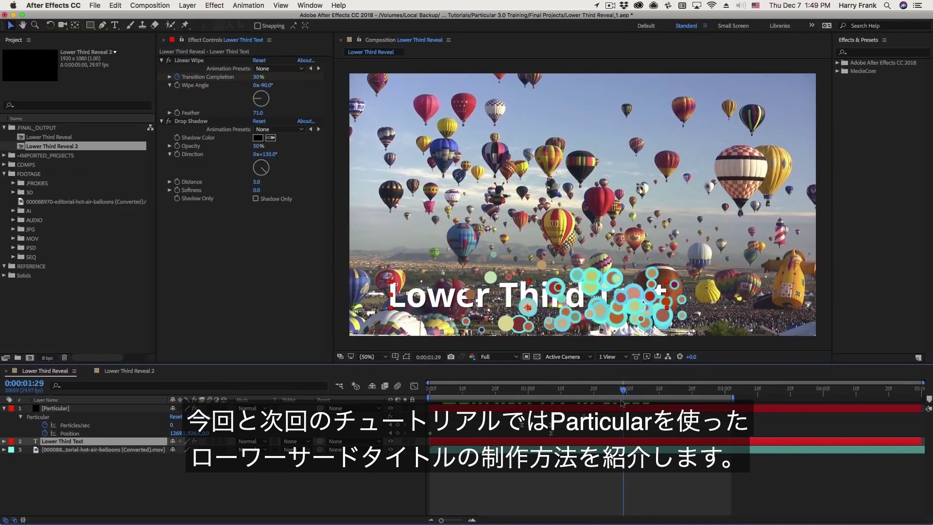
left_click(77, 419)
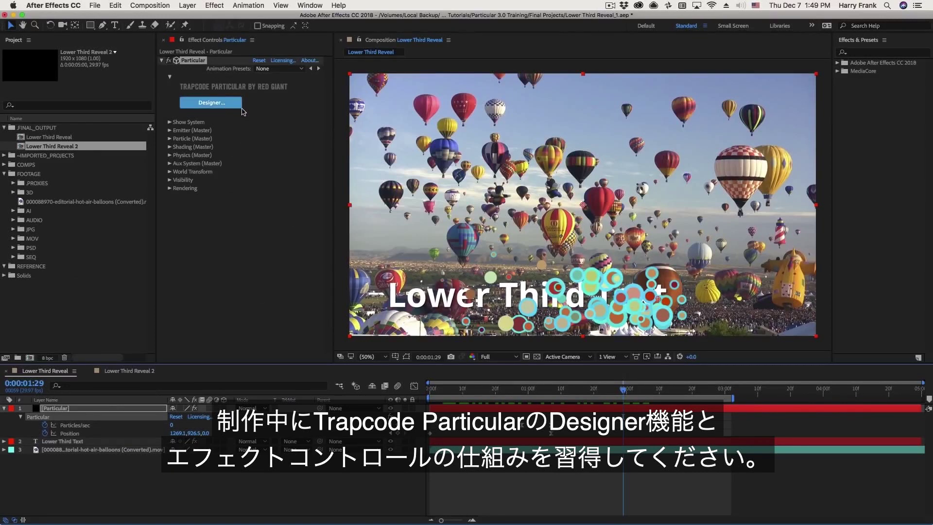
left_click(241, 104)
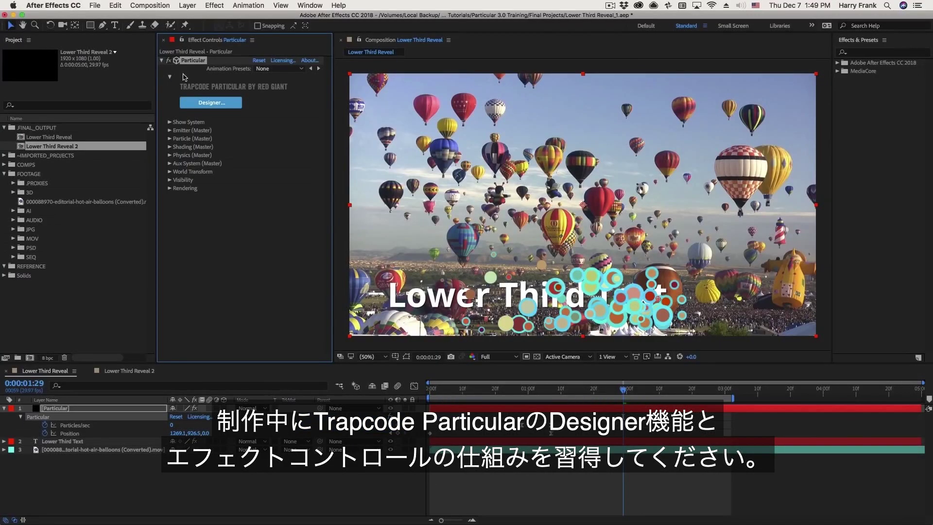
left_click(175, 125)
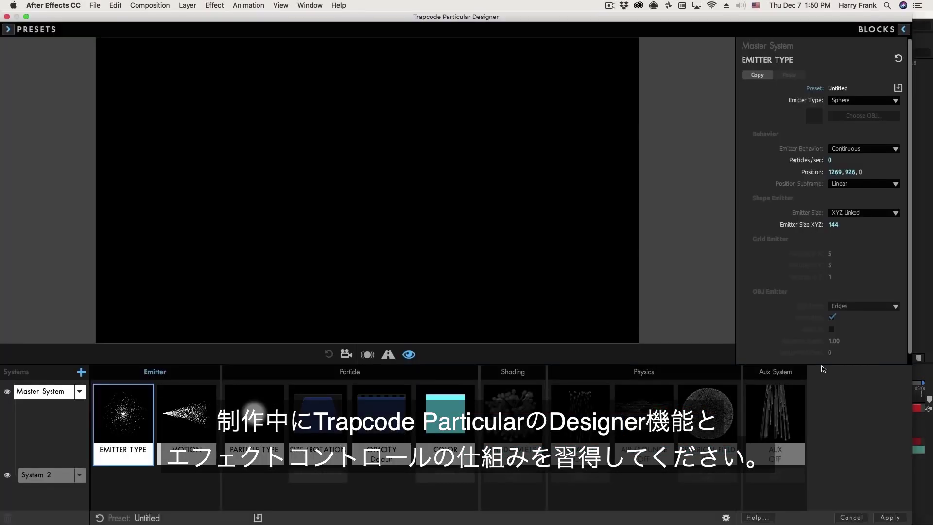
left_click(892, 31)
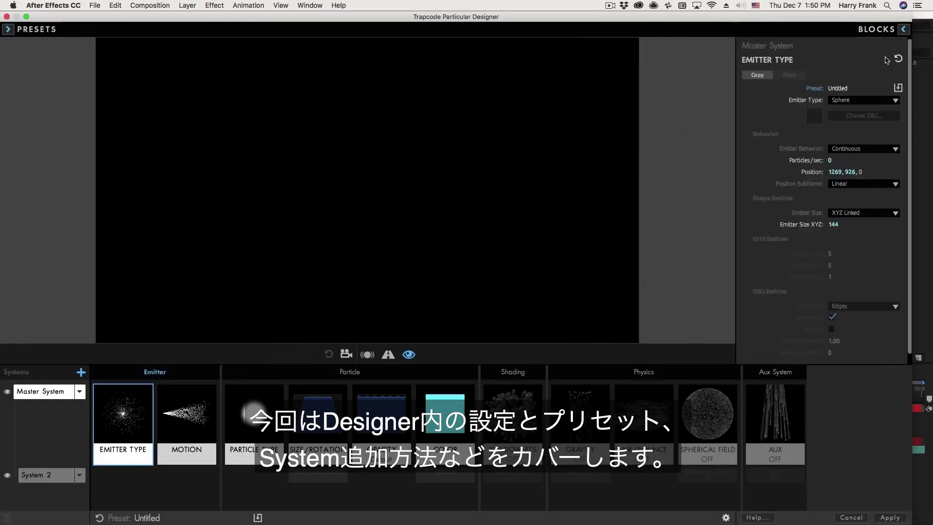
left_click(902, 31)
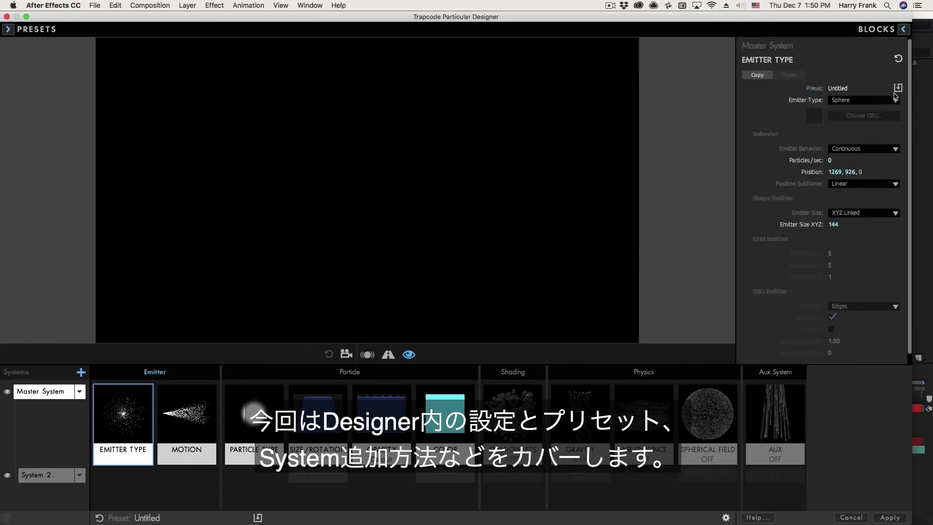
left_click(903, 29)
left_click(8, 30)
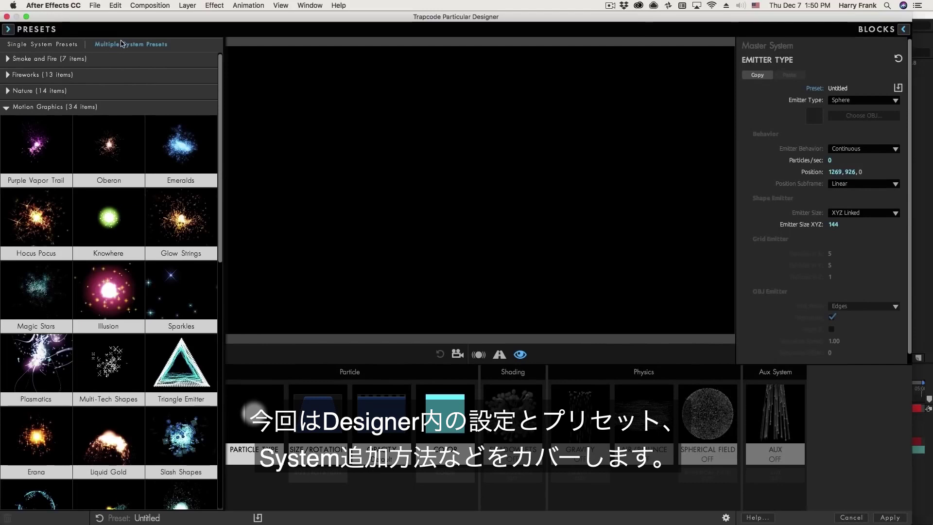
left_click(302, 62)
left_click(847, 517)
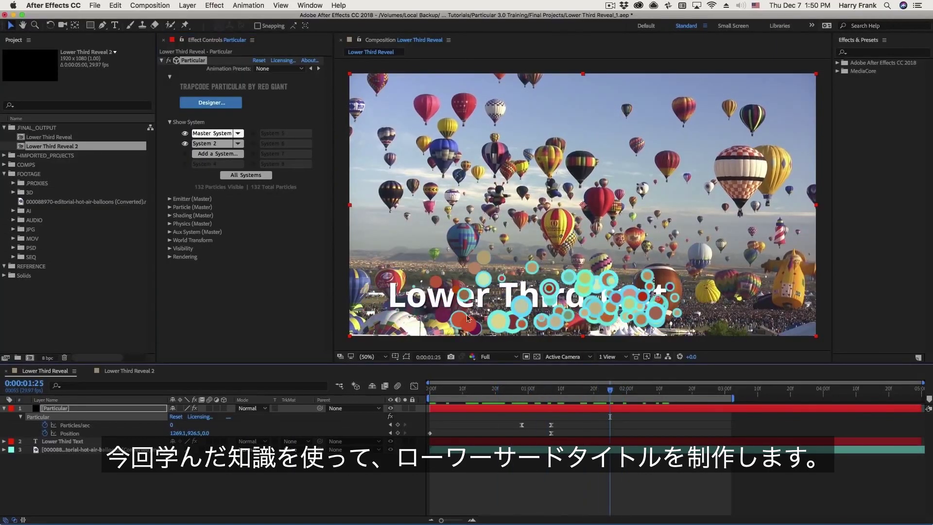
Step: Create a 1920×1080 composition named 'Lower Third Reveal 2'
left_click_drag(525, 391, 661, 407)
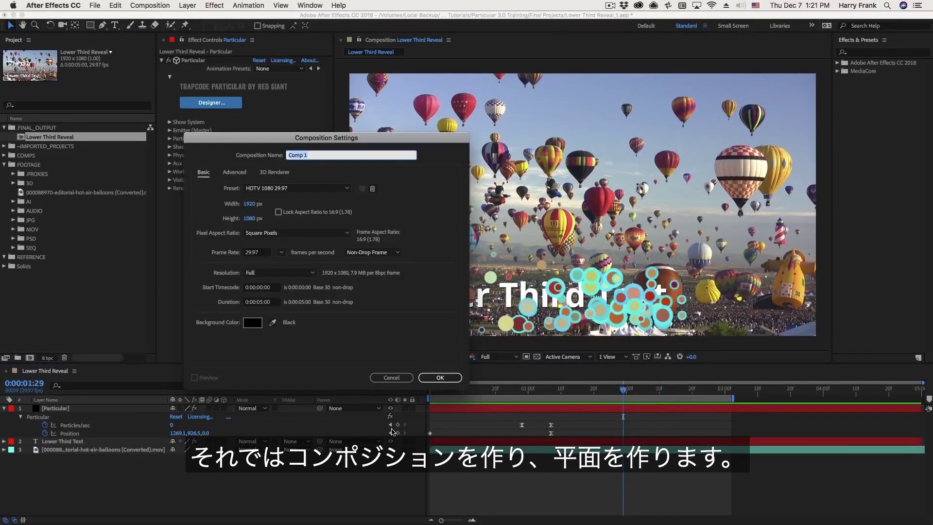
type("Lower Third Reveal 2")
key("Return")
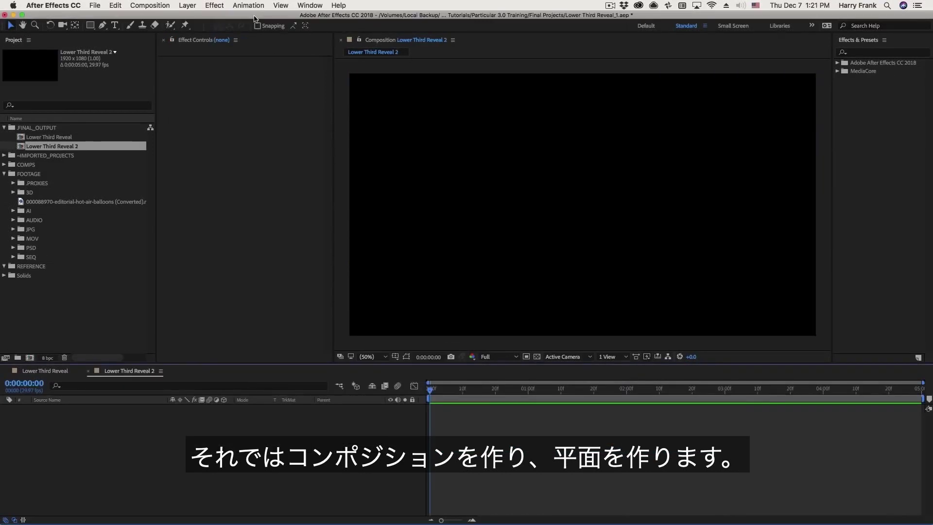
Step: Add a new solid layer named 'Particular' to the composition
key("super+y")
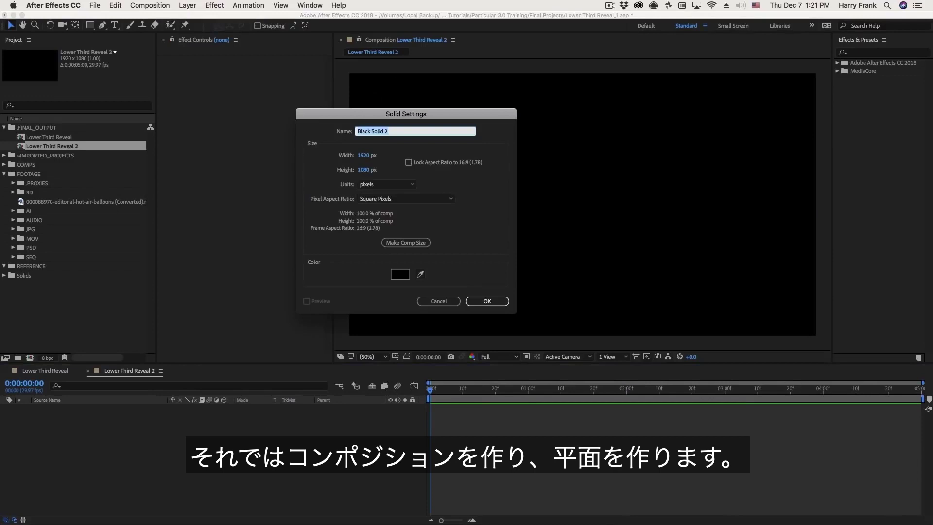
key("BackSpace")
type("Particular")
key("Return")
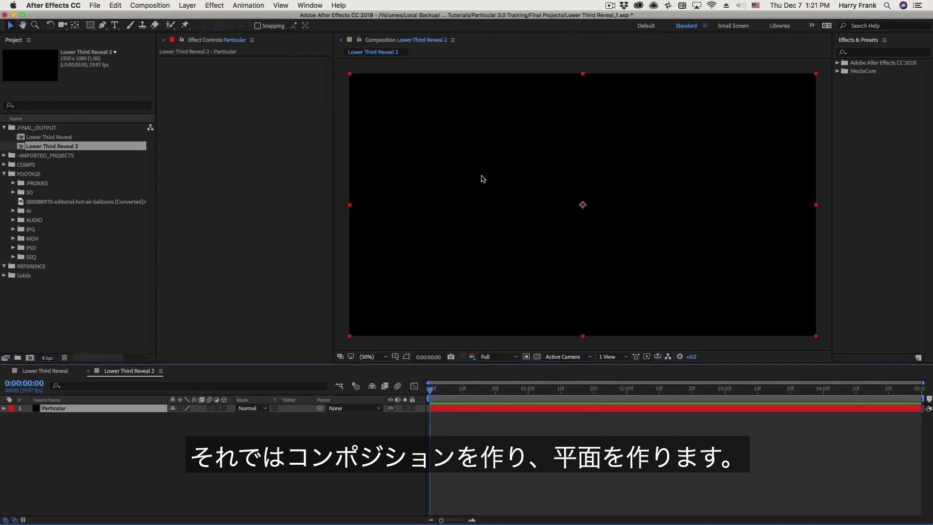
Step: Apply the RG Trapcode Particular effect to the Particular solid and check the emitted particles
left_click(214, 6)
mouse_move(262, 318)
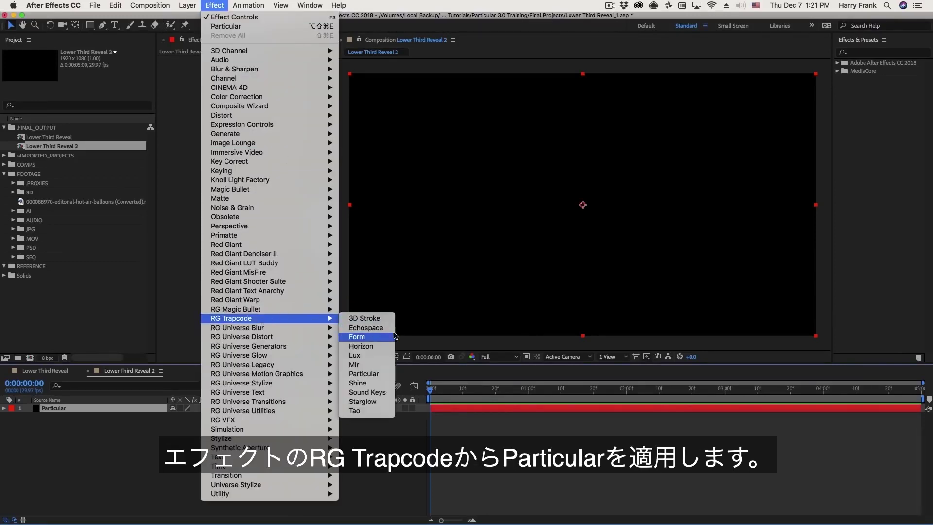
left_click(365, 373)
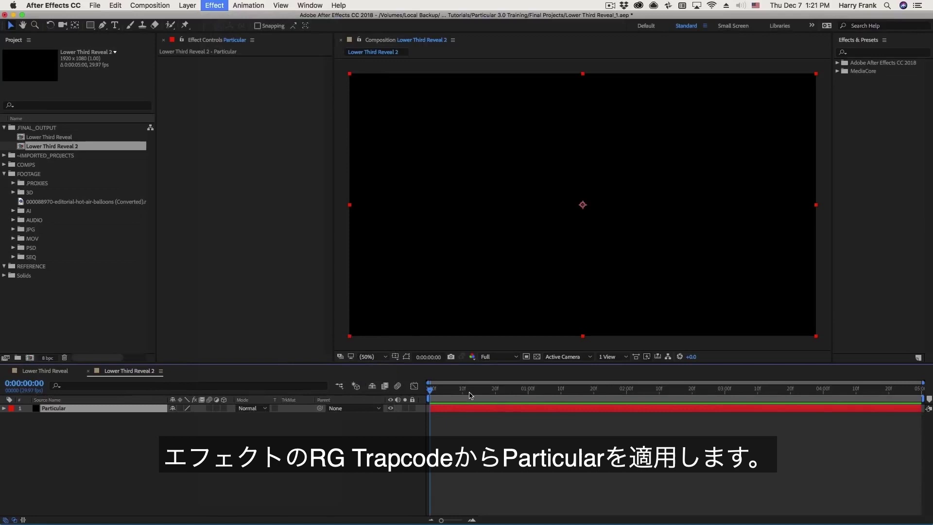
left_click_drag(470, 395, 660, 390)
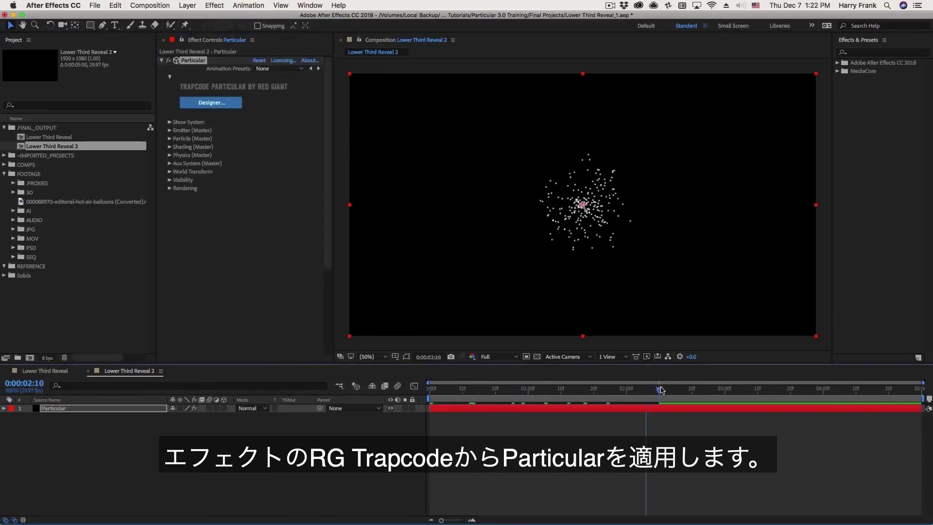
Step: Copy the Lower Third Text layer from Lower Third Reveal and paste it into Lower Third Reveal 2
left_click(45, 371)
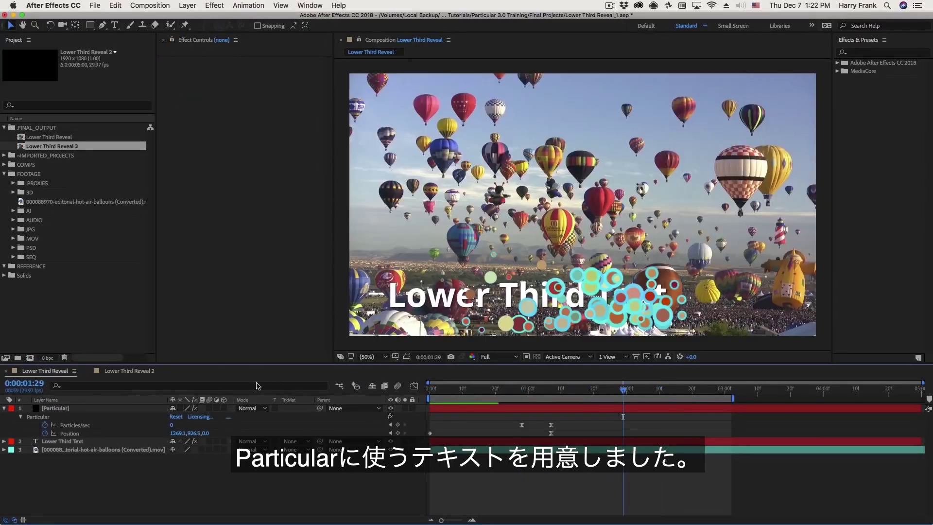
left_click(63, 441)
left_click(129, 370)
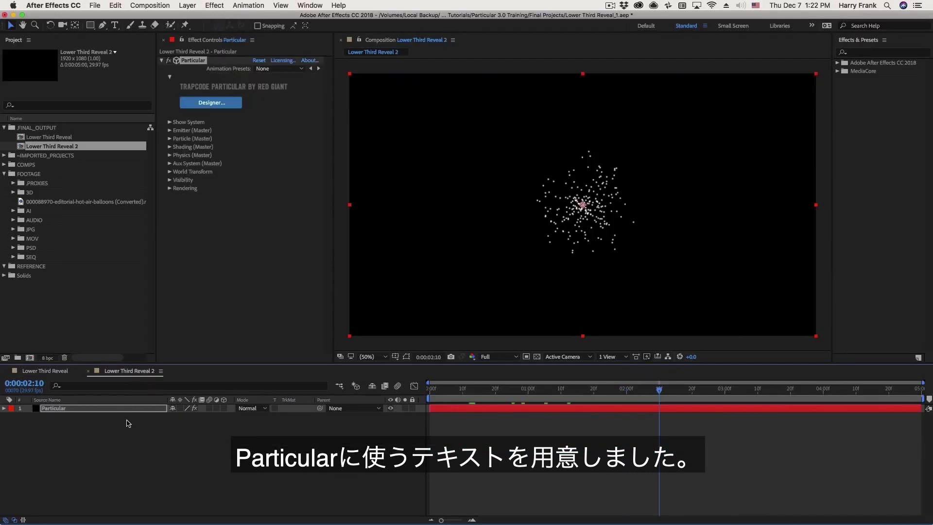
key("super+v")
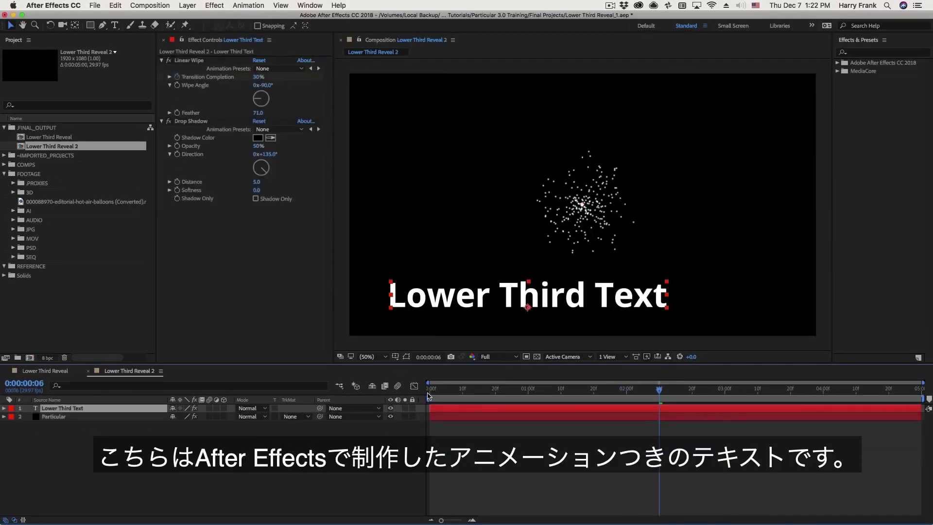
left_click_drag(431, 391, 620, 394)
Step: Keep the emitter as Point type and place it at the text's end, position 1300, 918
left_click(557, 208)
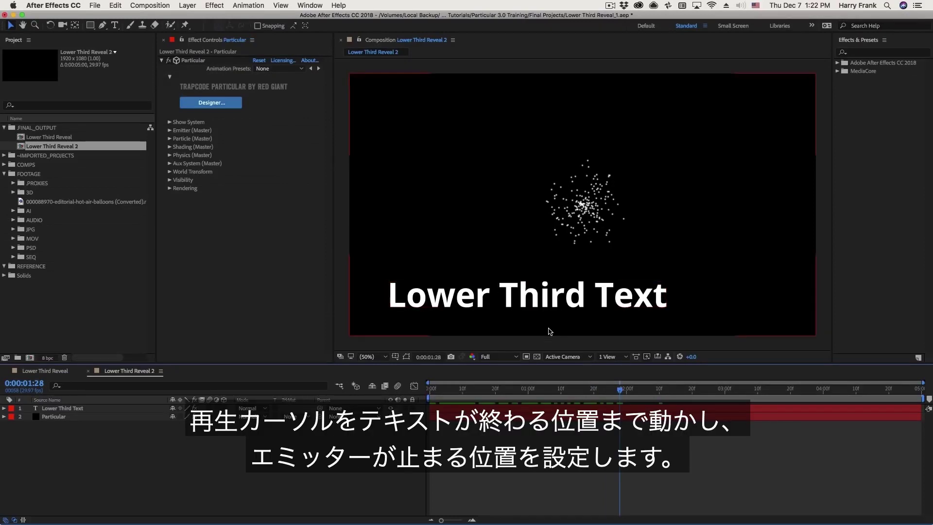
left_click_drag(453, 394, 562, 390)
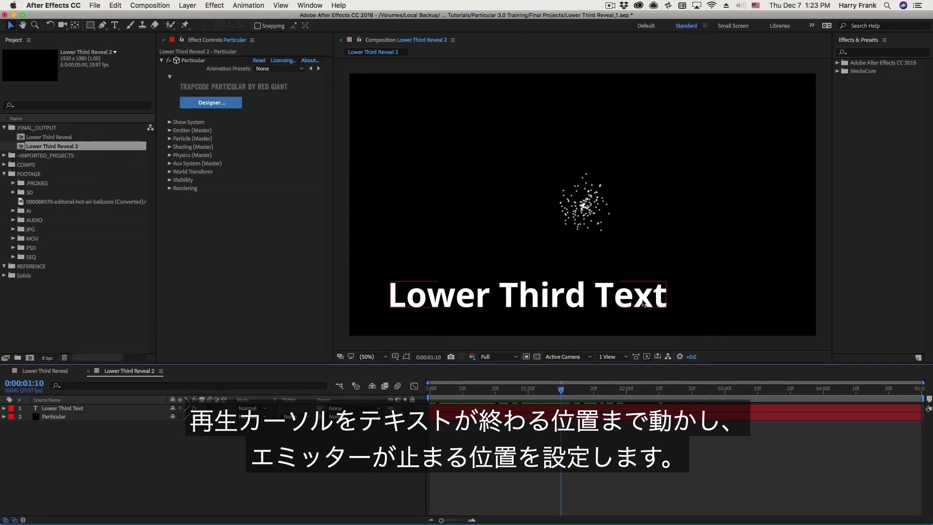
left_click(171, 133)
left_click(184, 130)
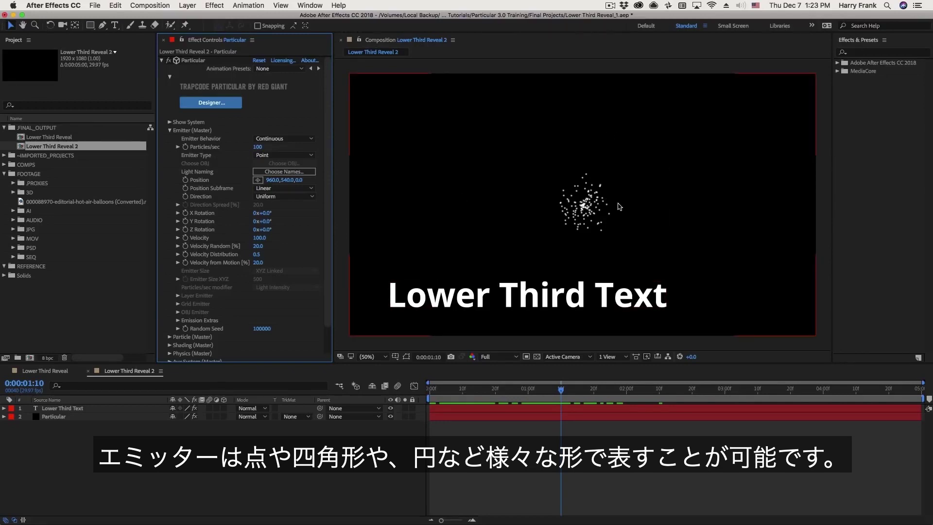
left_click(269, 155)
left_click(271, 155)
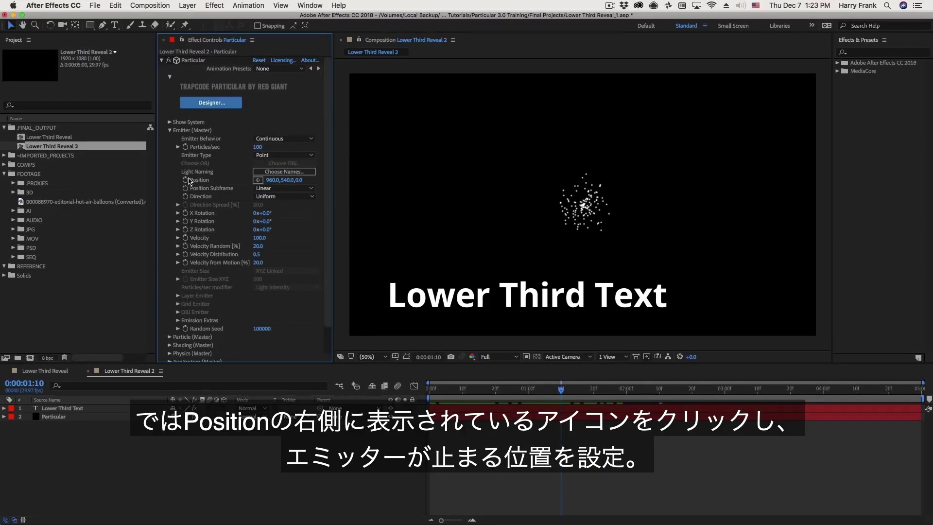
left_click(258, 179)
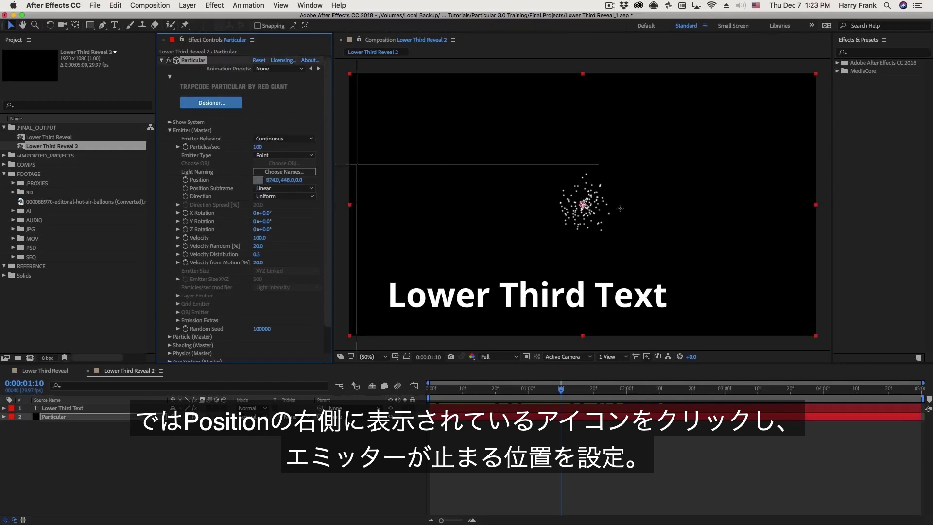
left_click(665, 297)
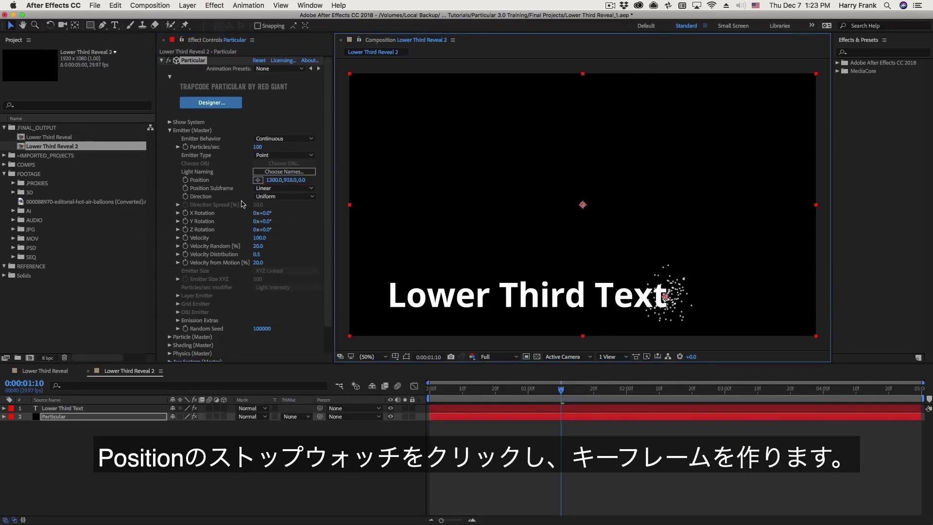
left_click(185, 180)
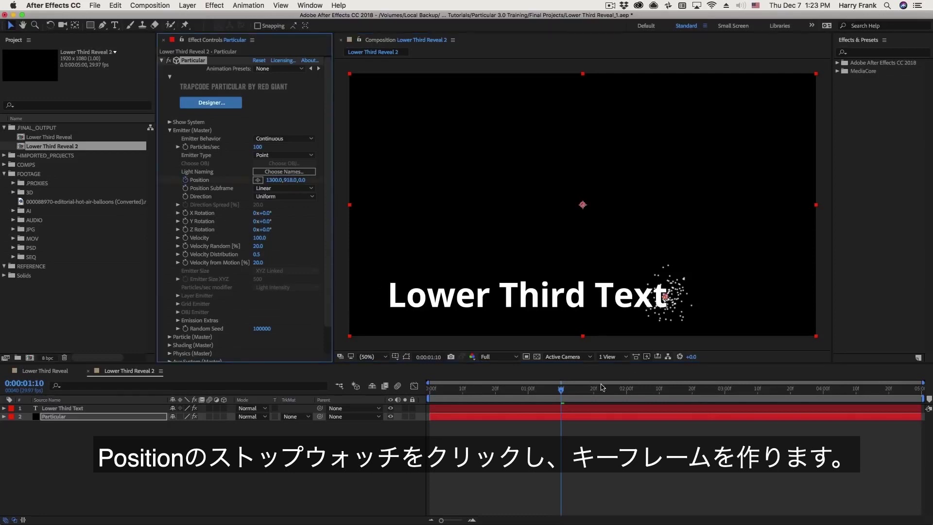
left_click_drag(559, 389, 430, 399)
left_click(661, 300)
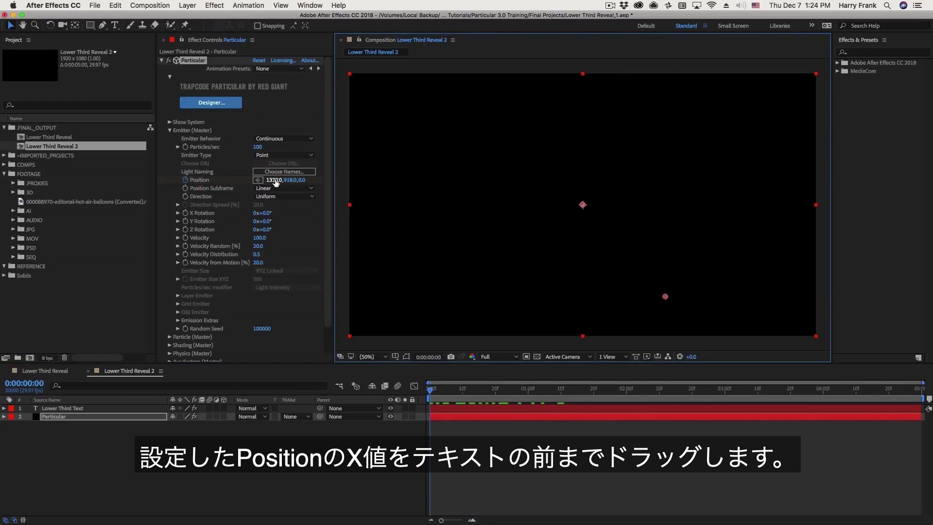
left_click_drag(272, 180, 68, 200)
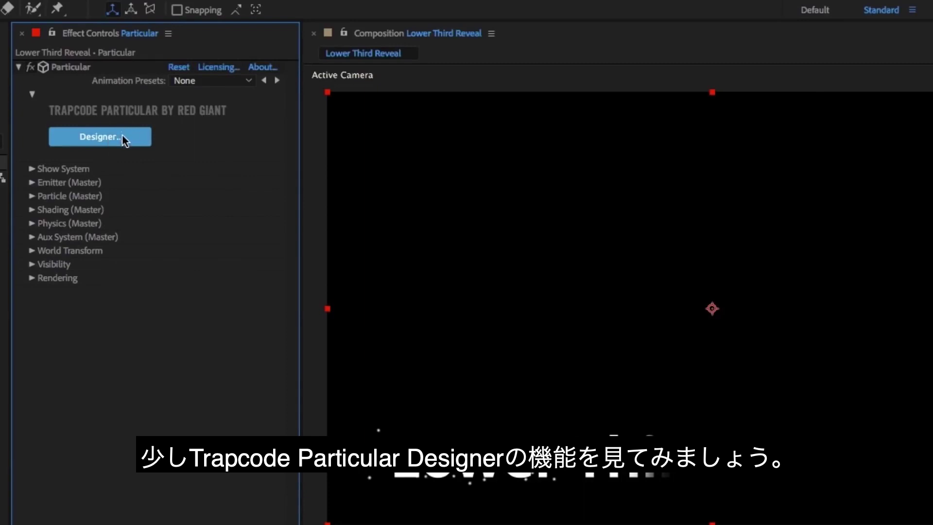
Step: Reopen the Designer, test-drag the emitter, and view the Particle Type, Motion and Color block settings
left_click(125, 139)
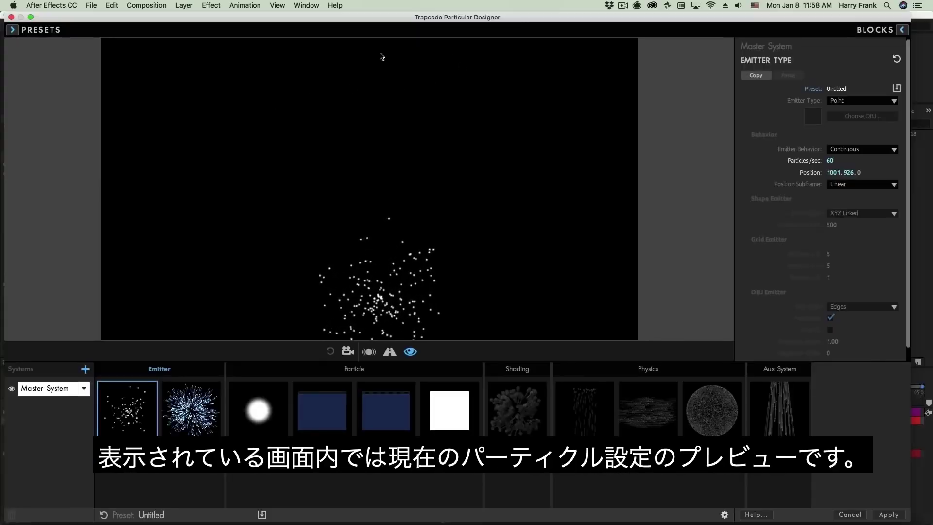
left_click_drag(382, 63, 455, 116)
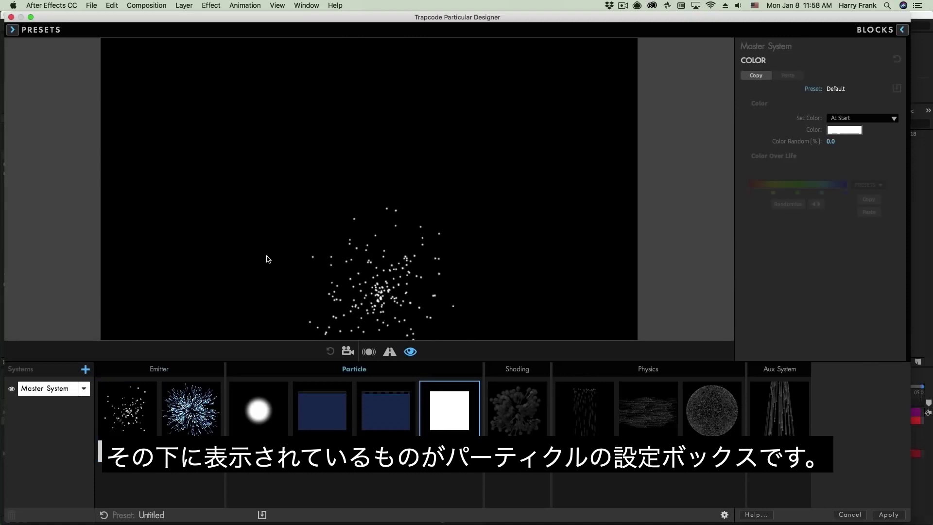
left_click(255, 404)
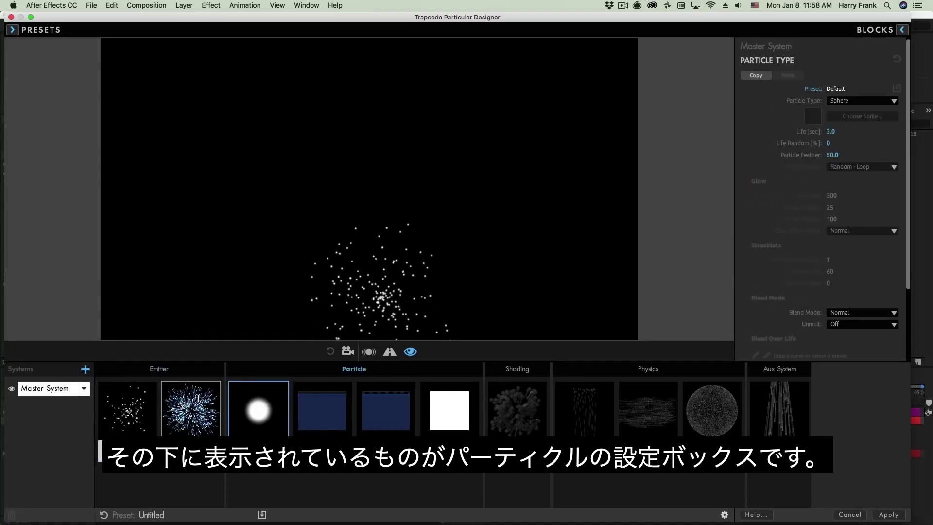
left_click(188, 413)
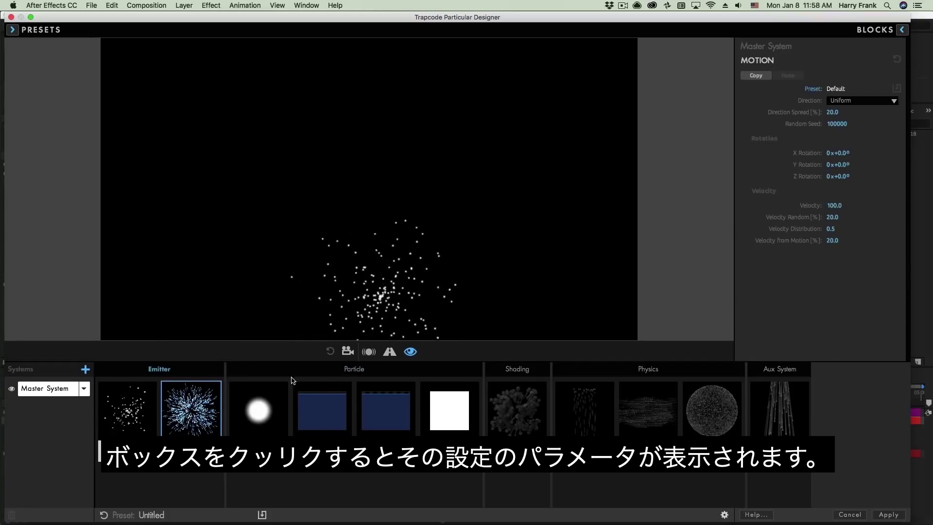
left_click(260, 407)
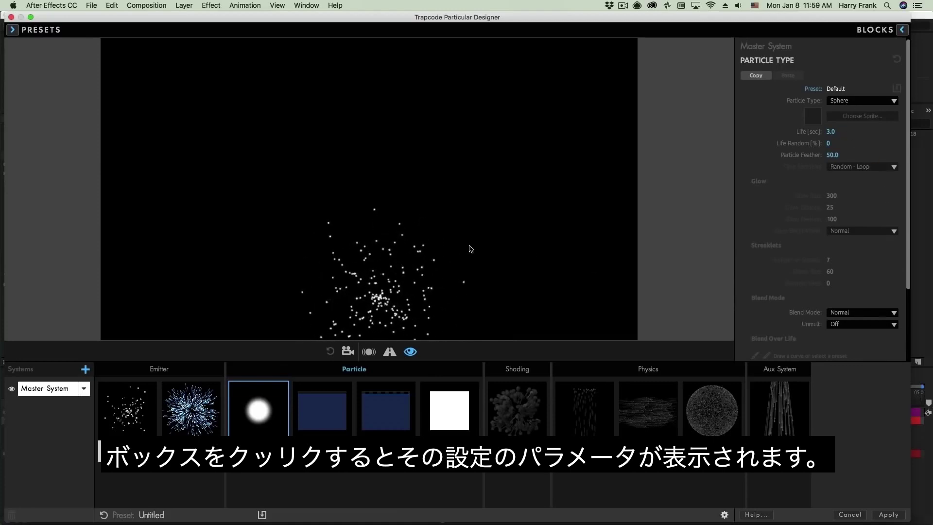
left_click(465, 400)
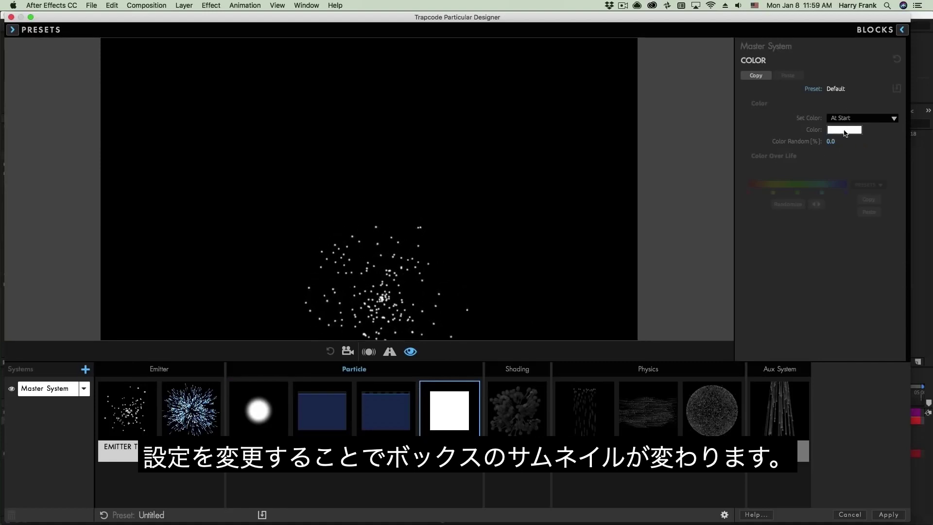
Step: Set the particle colour to orange
left_click(844, 132)
left_click_drag(826, 162, 852, 134)
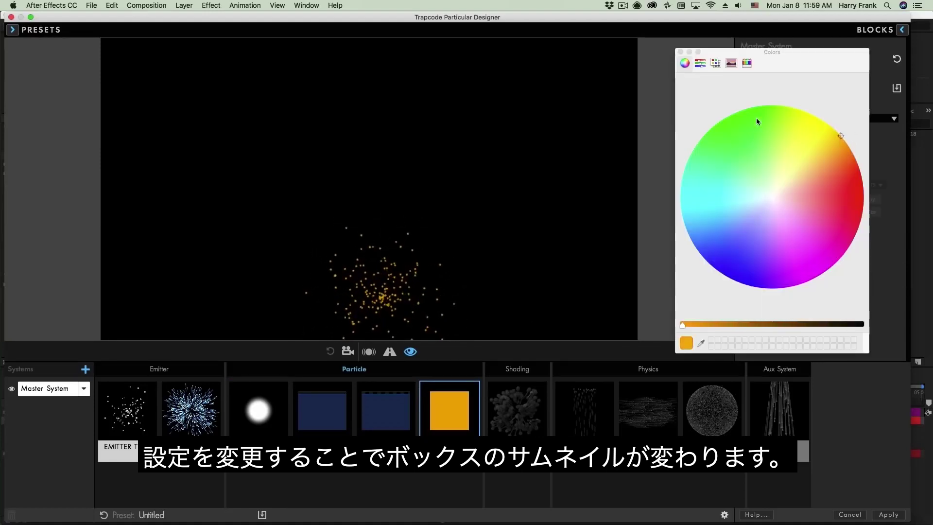
left_click(680, 52)
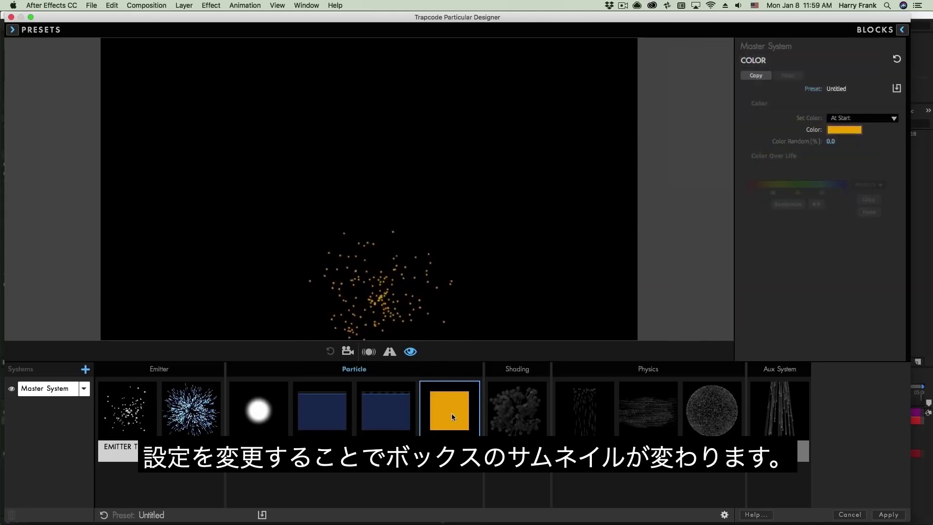
Step: Apply a ramp-down Size Over Life preset and set Particle Type to Star (No DOF)
left_click(321, 411)
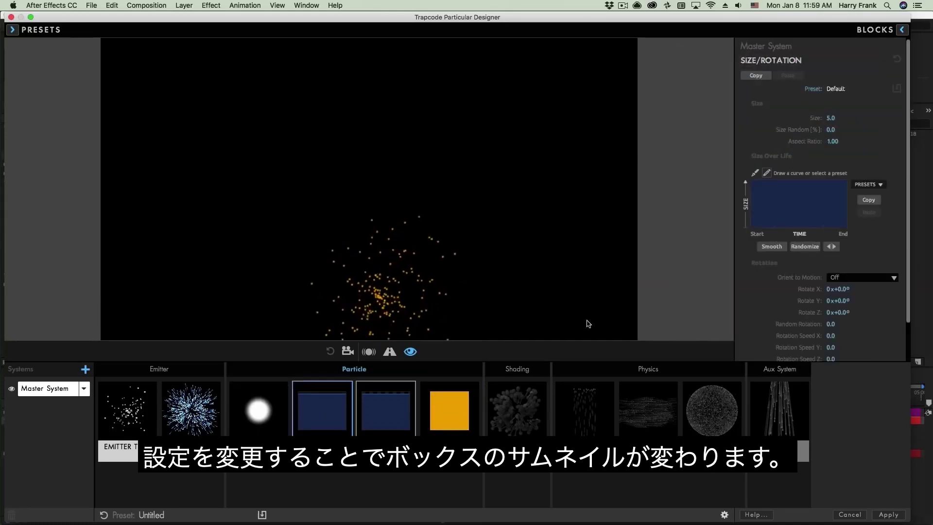
left_click(867, 184)
left_click(865, 208)
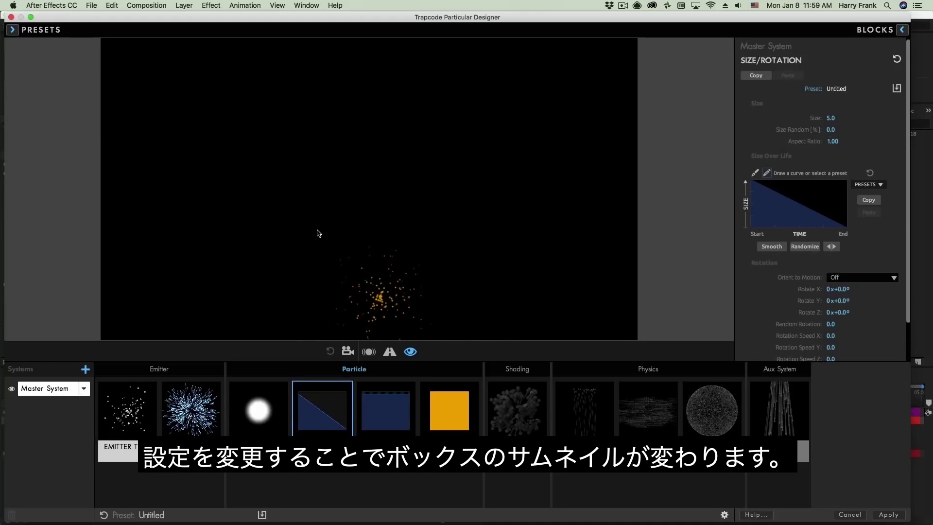
key("Left")
left_click(833, 103)
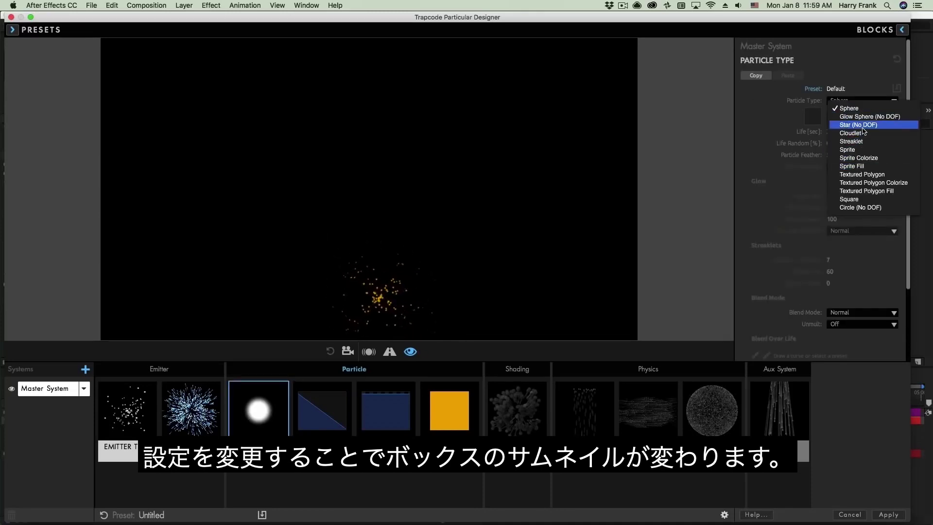
left_click(862, 126)
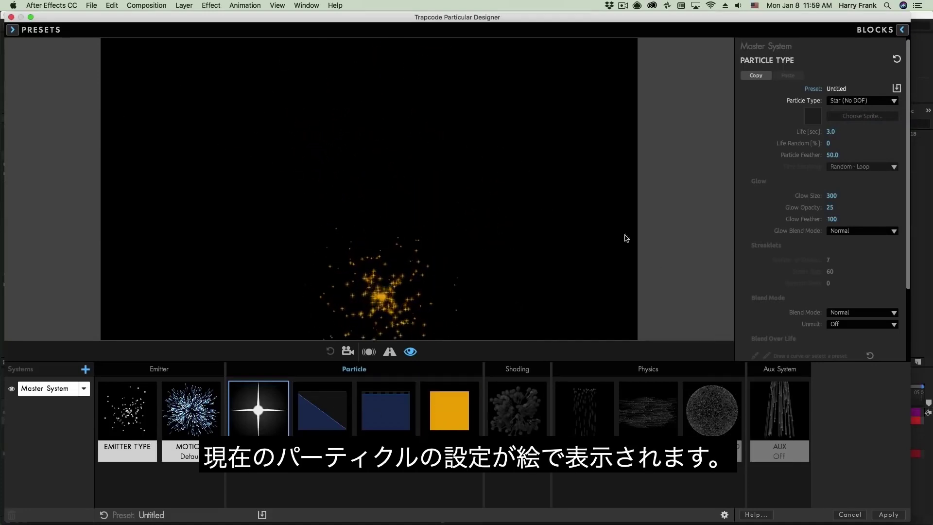
Step: Raise the emitter's Position Y to mid-frame and bring up the Emitter Motion presets
left_click(153, 403)
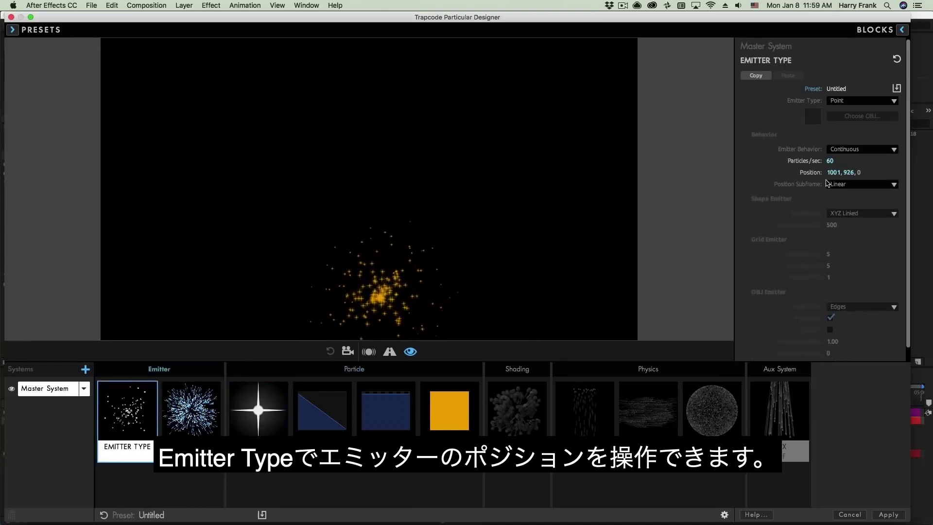
left_click_drag(848, 172, 805, 172)
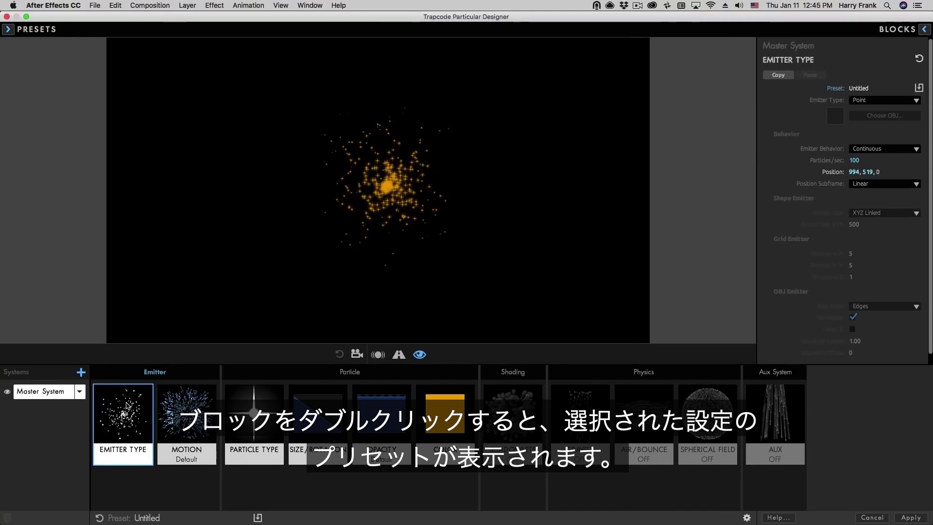
double_click(123, 405)
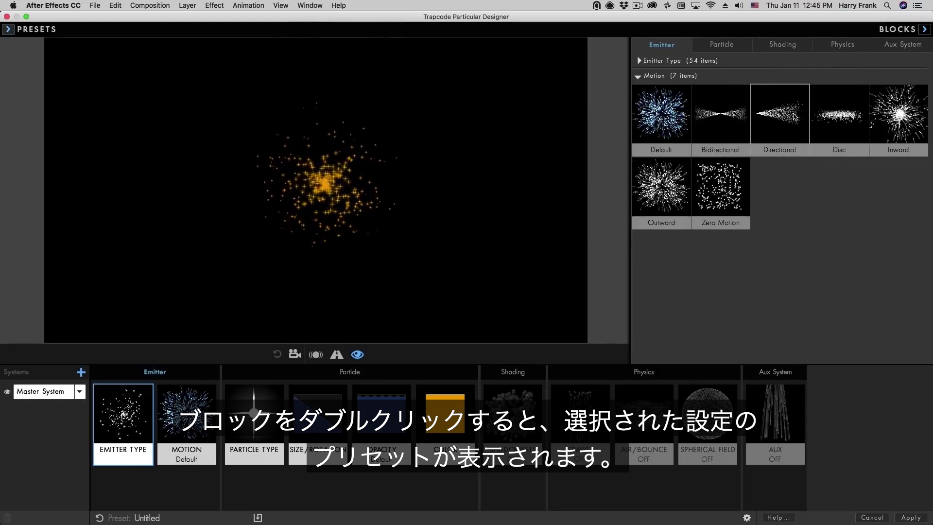
Step: Apply the Directional motion and Santa Fe colour presets, then randomize the colour-over-life gradient
left_click(761, 117)
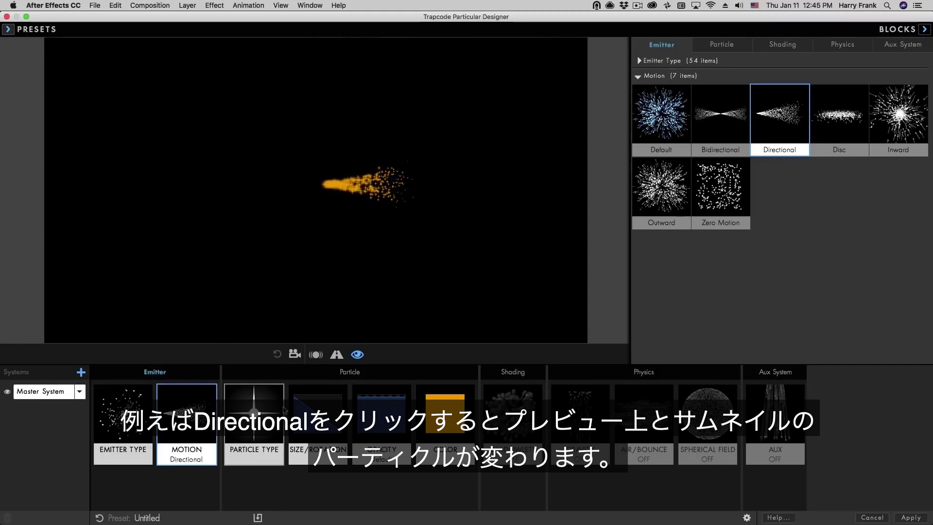
left_click(440, 418)
left_click(439, 413)
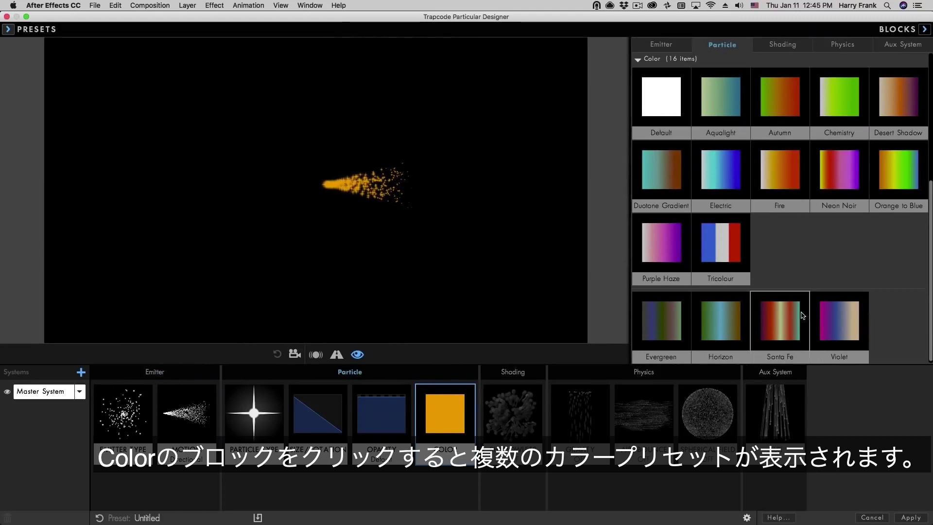
left_click(780, 323)
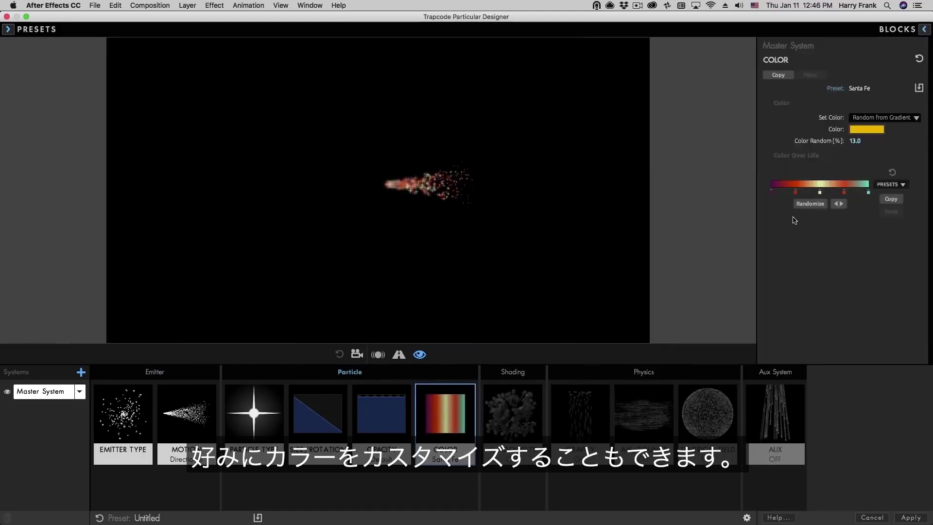
left_click(810, 203)
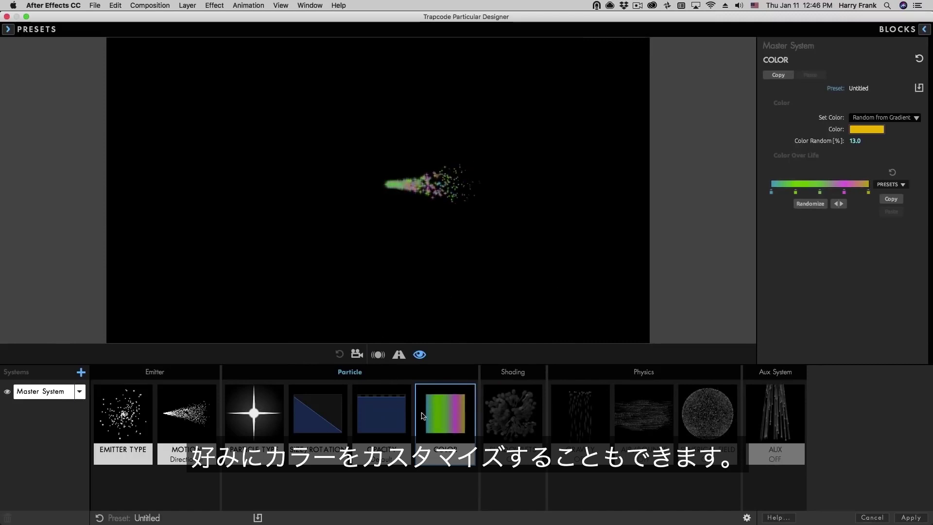
Step: Save the customised colour block as a preset named 'Easter Egg'
right_click(438, 400)
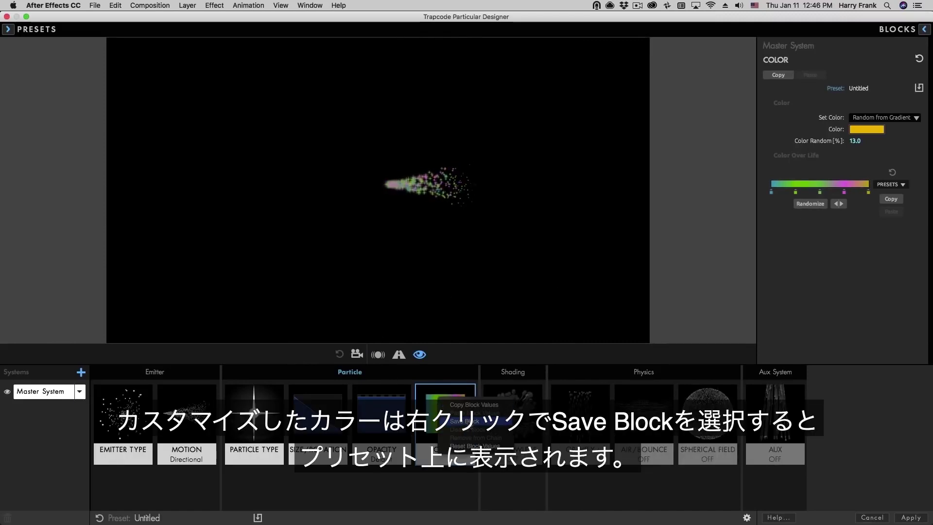
left_click(473, 422)
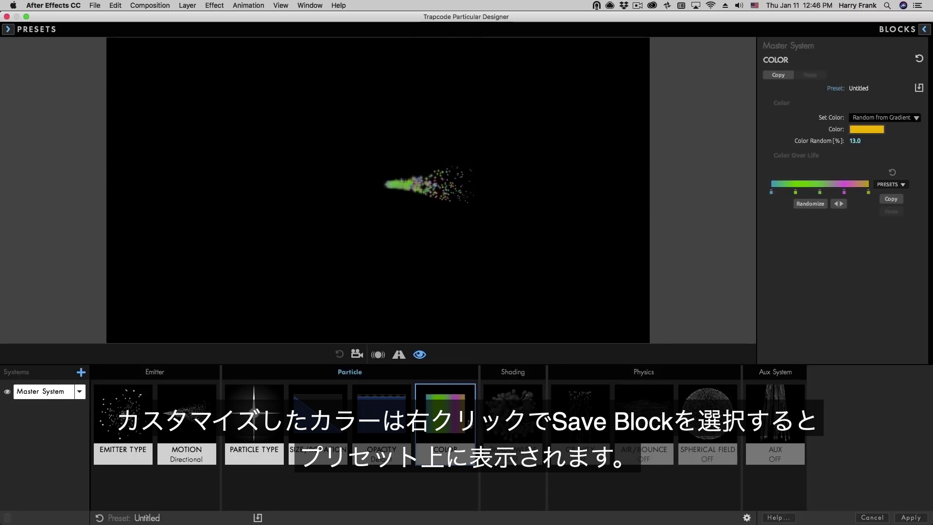
left_click(918, 89)
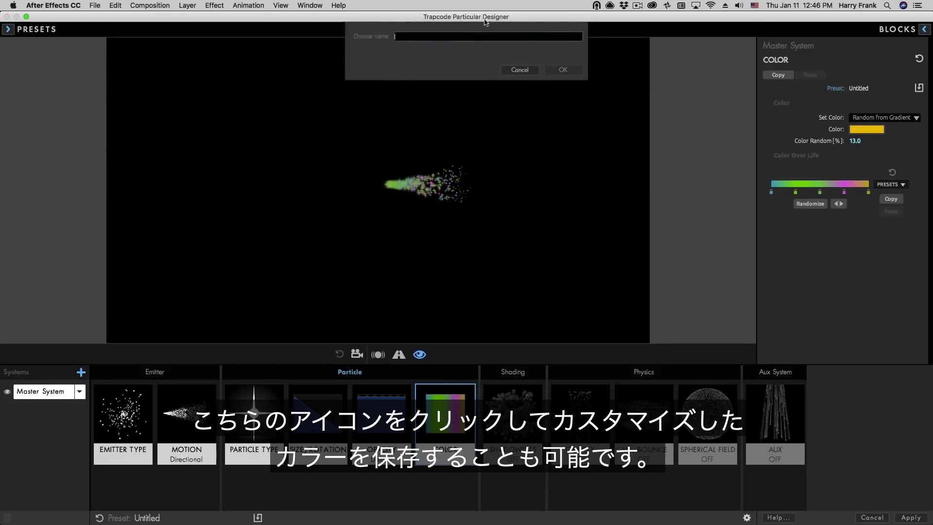
type("Easter")
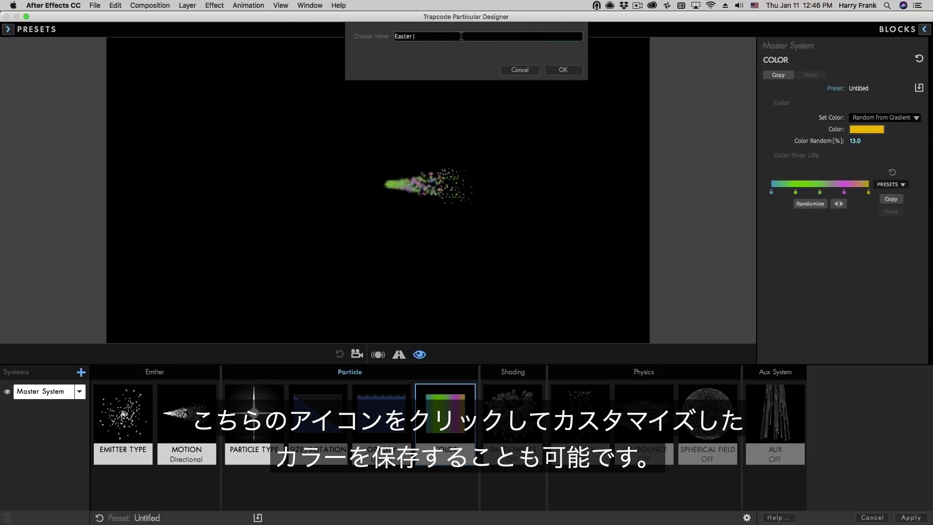
type(" Egg")
key("Return")
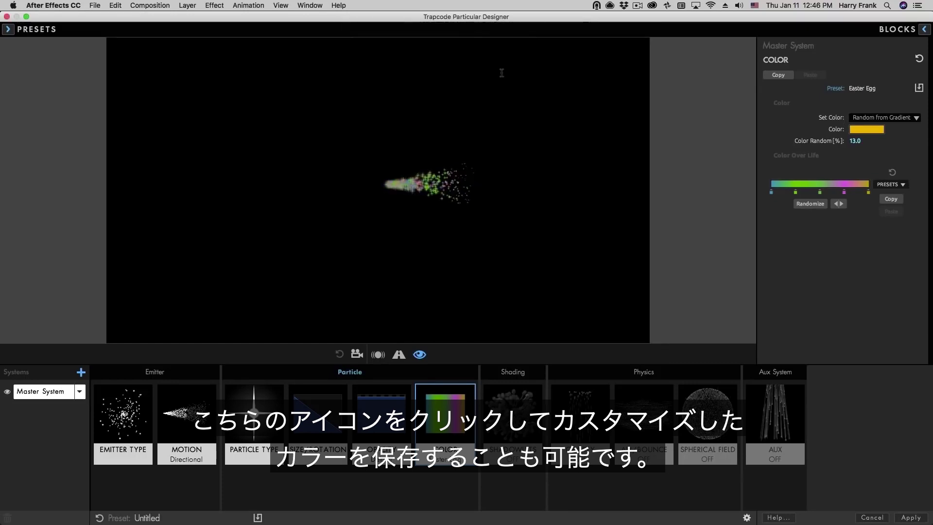
Step: Show the Color presets with Easter Egg highlighted, toggling the presets browser with B
left_click(448, 397)
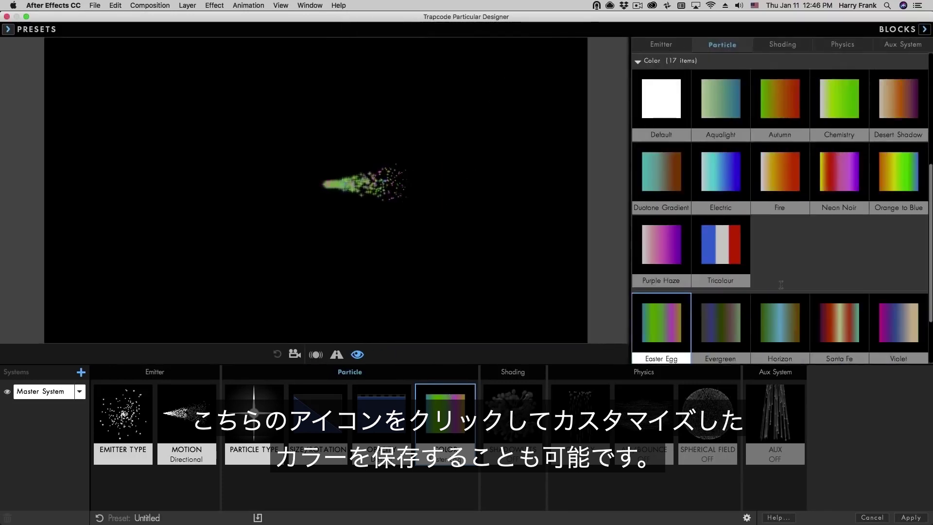
scroll(662, 264, "up", 1)
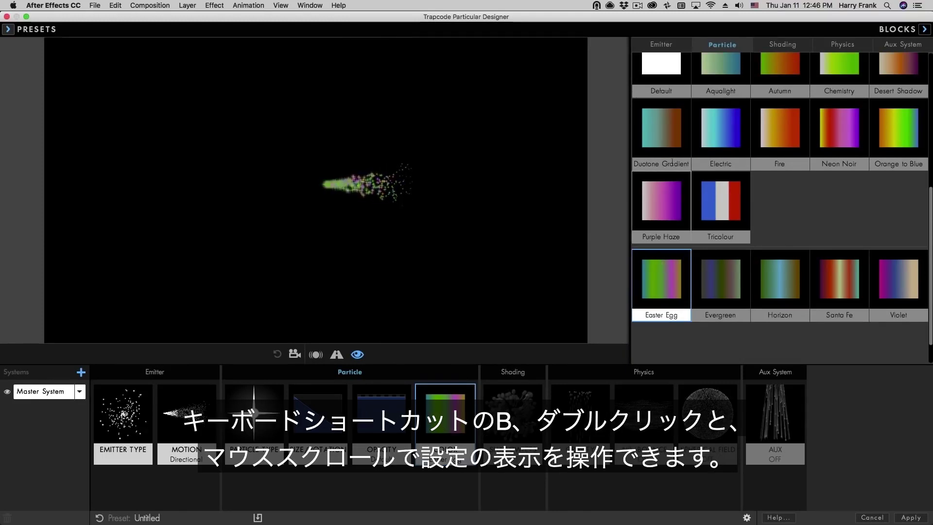
key("b")
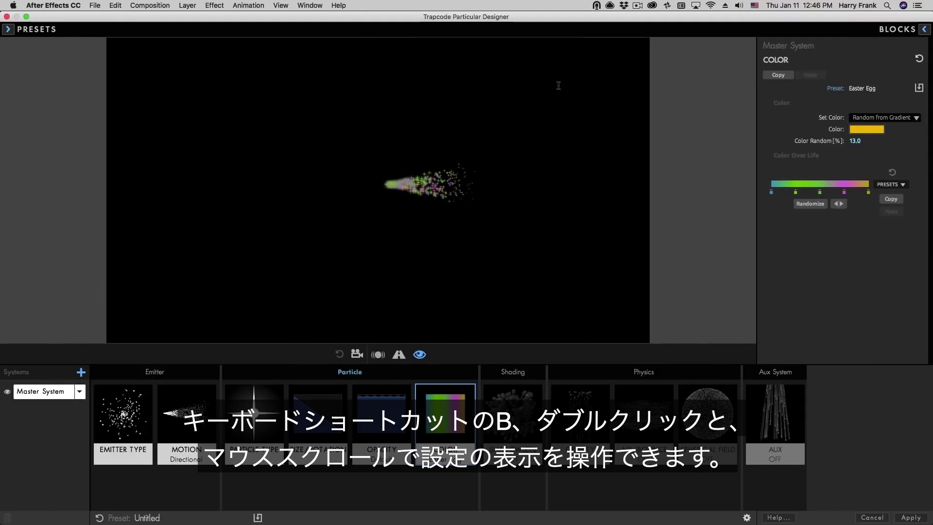
key("b")
key("b")
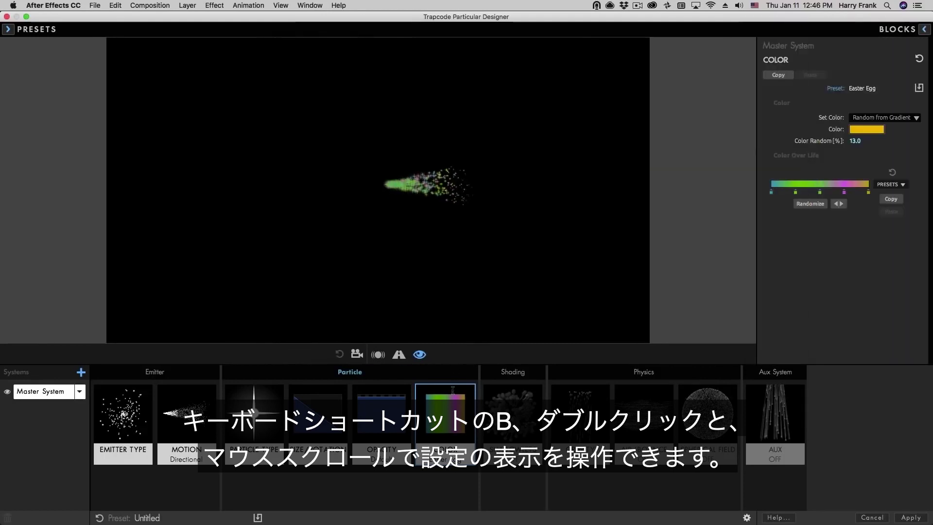
key("b")
key("b")
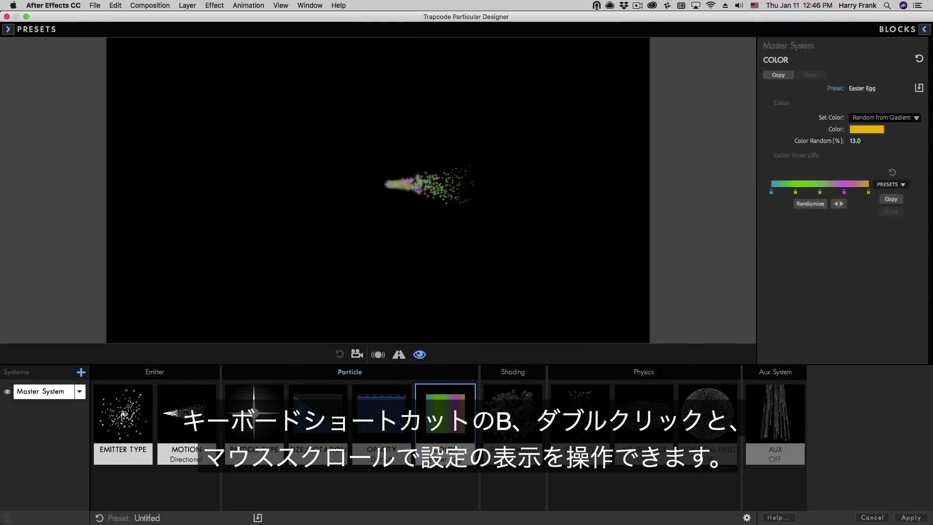
key("b")
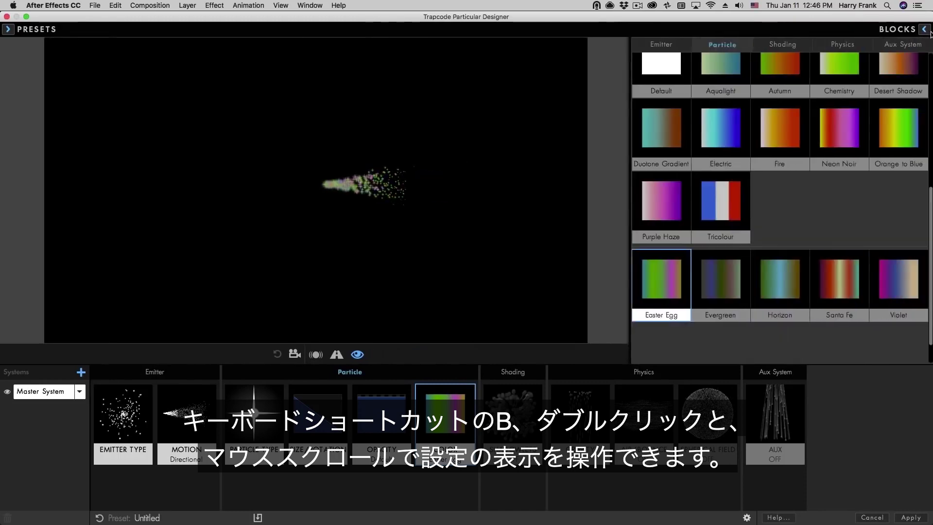
key("b")
key("b")
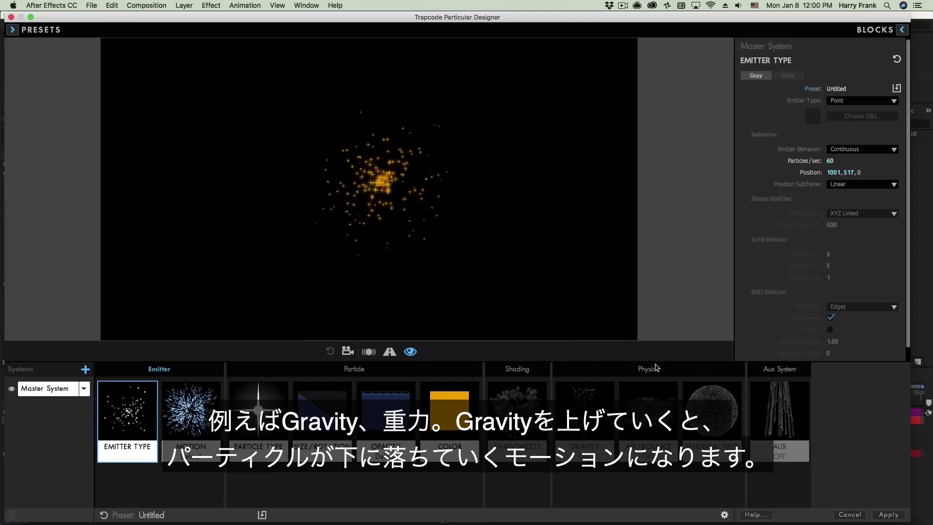
Step: Set Gravity to 73.0 so the orange star particles fall downward
left_click(584, 410)
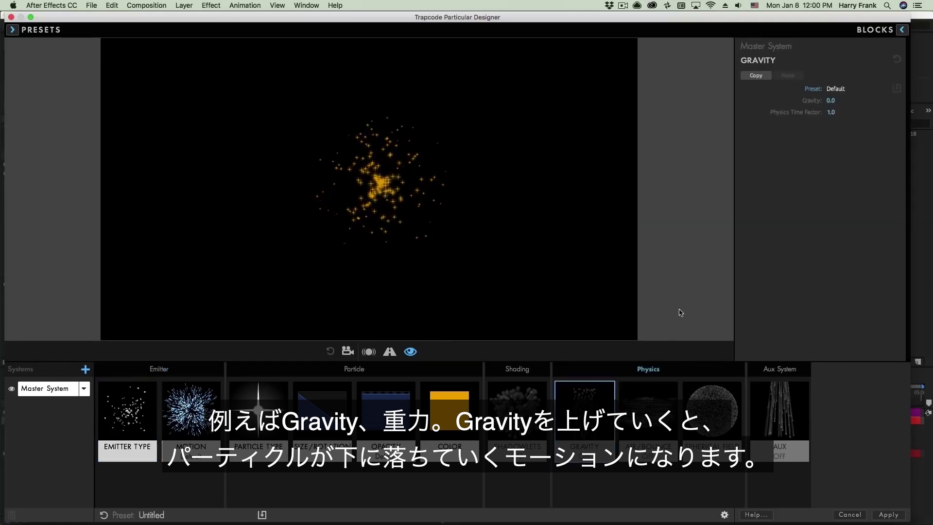
left_click_drag(830, 100, 848, 100)
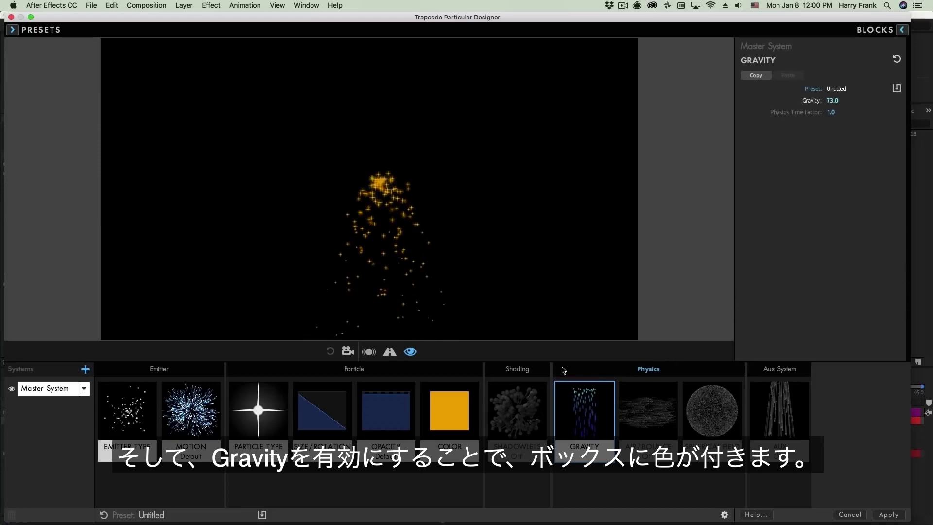
Step: Try the Negative Gravity preset, then reset the Gravity block to its 0.0 default
double_click(576, 410)
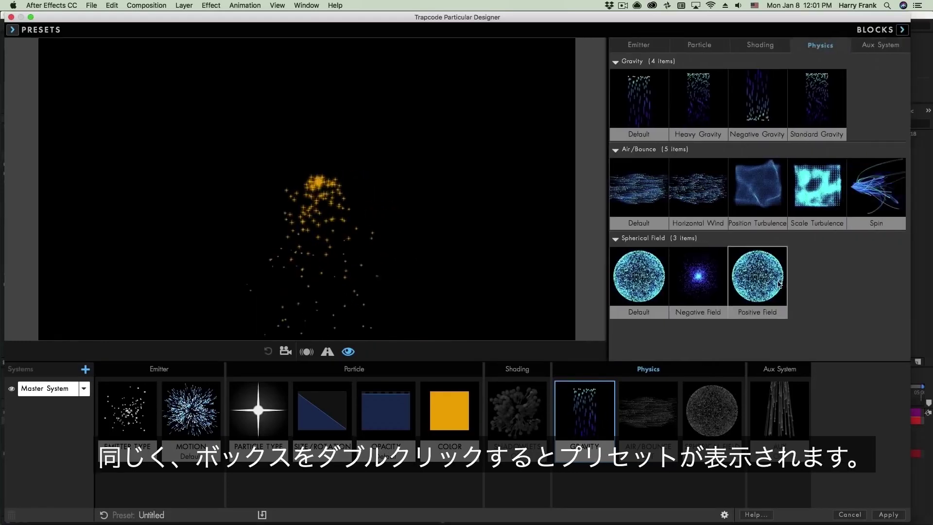
left_click(777, 134)
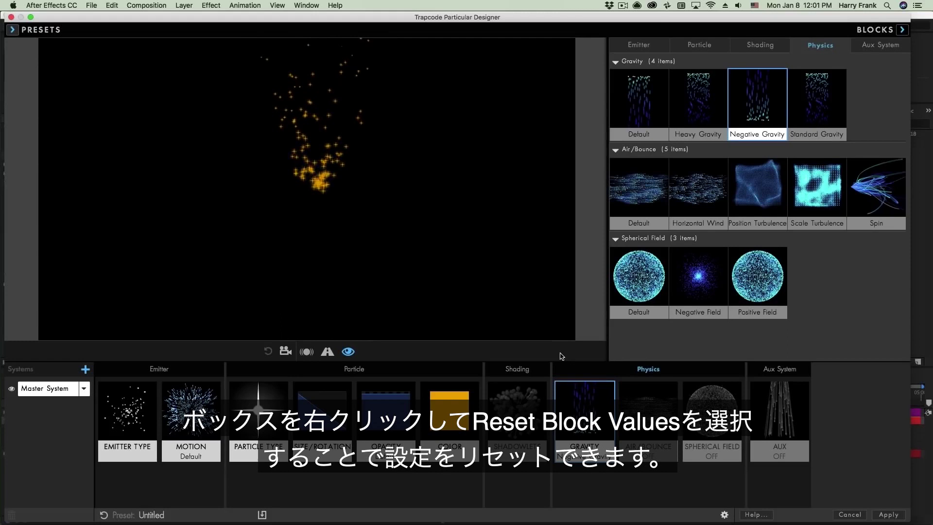
right_click(617, 443)
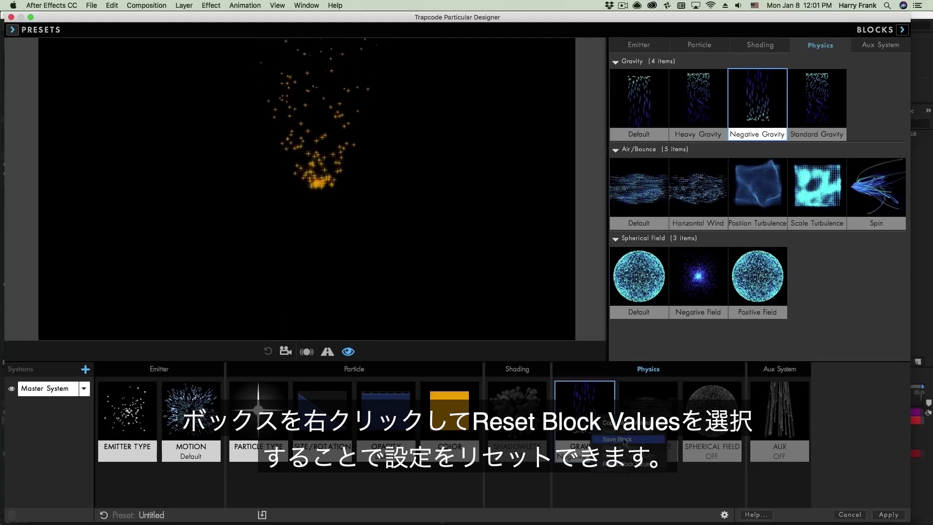
left_click(626, 464)
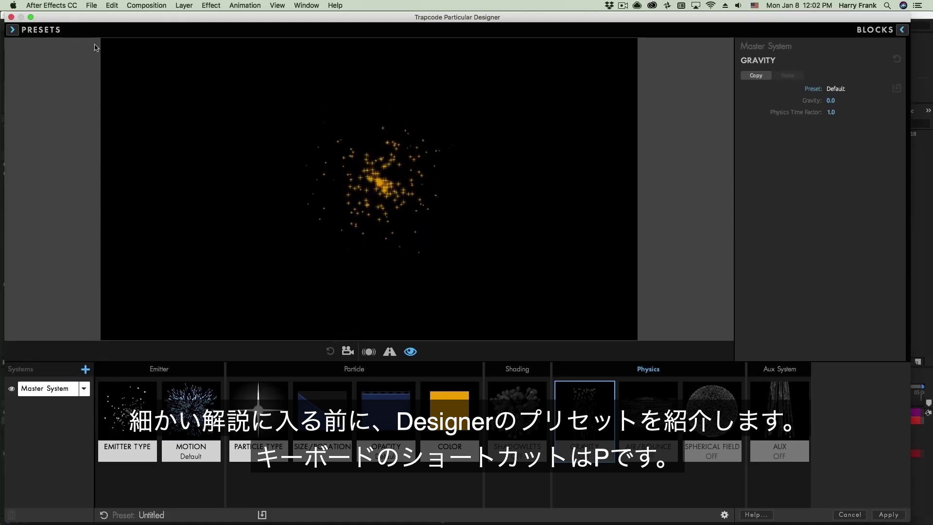
Step: Load the Glow Strings preset from Multiple System Presets > Motion Graphics
key("p")
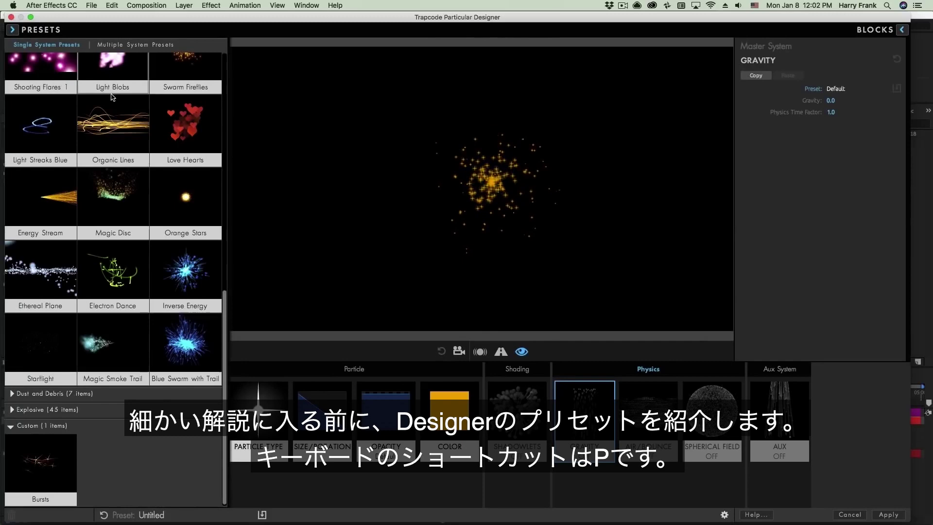
key("p")
key("p")
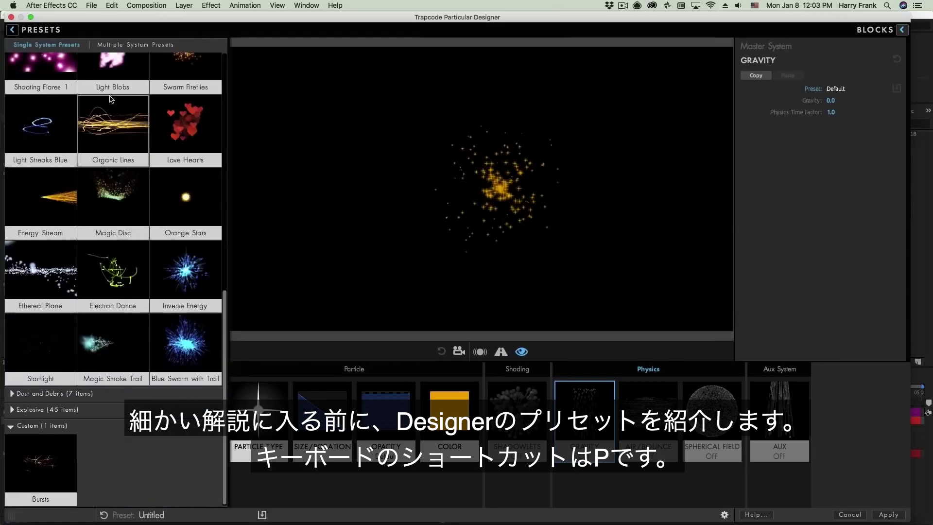
left_click(116, 45)
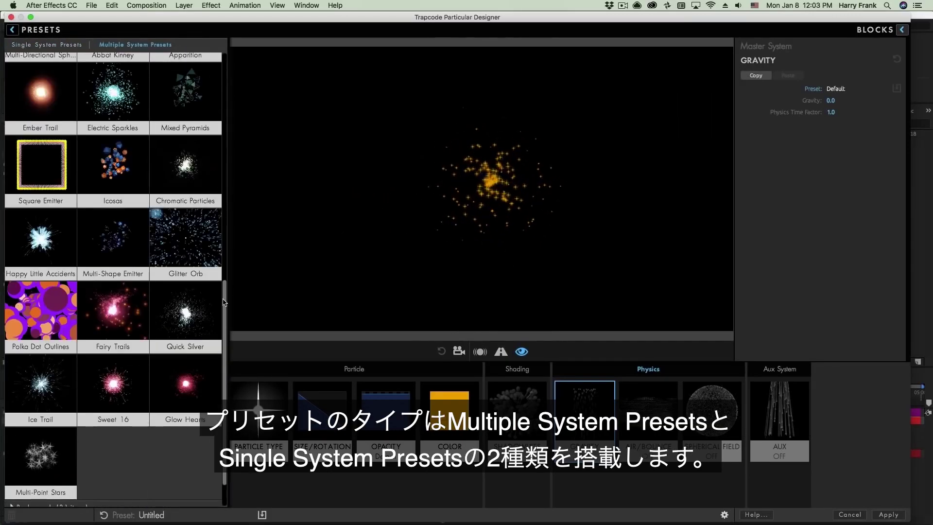
scroll(224, 302, "up", 10)
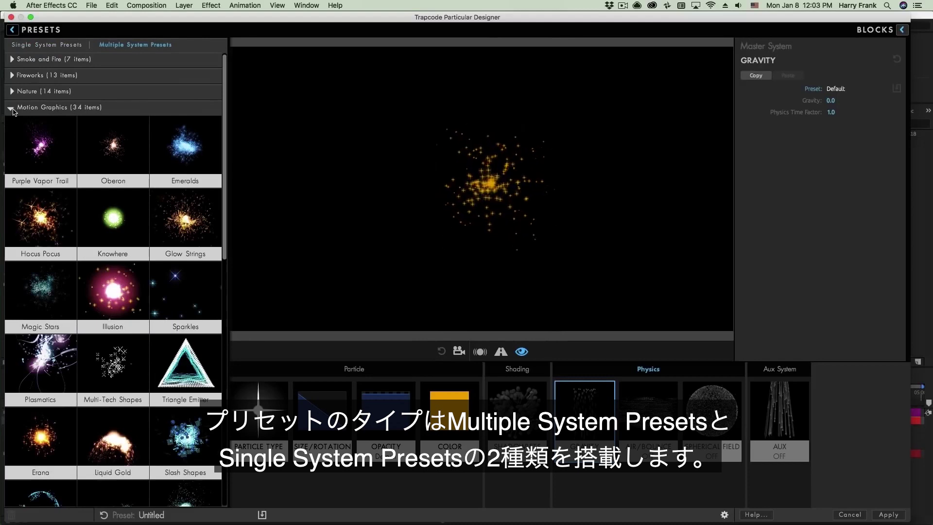
left_click(10, 108)
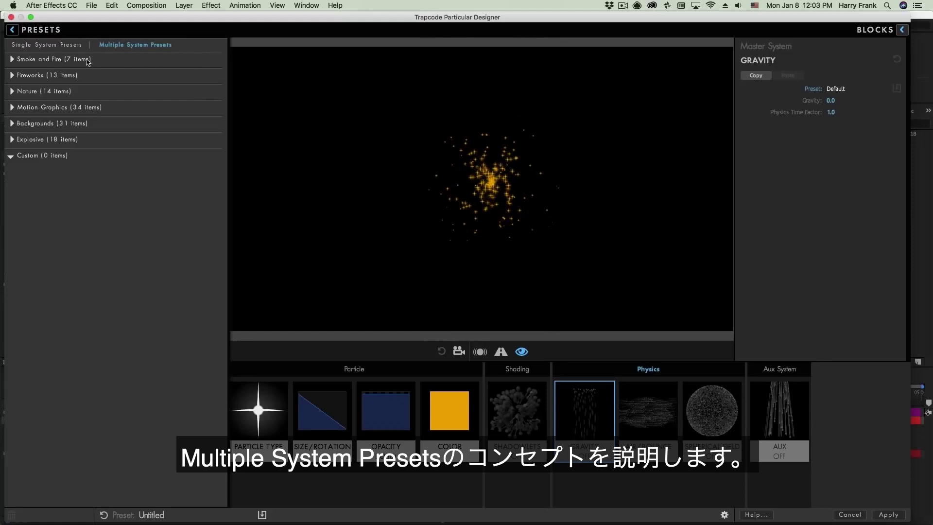
left_click(13, 107)
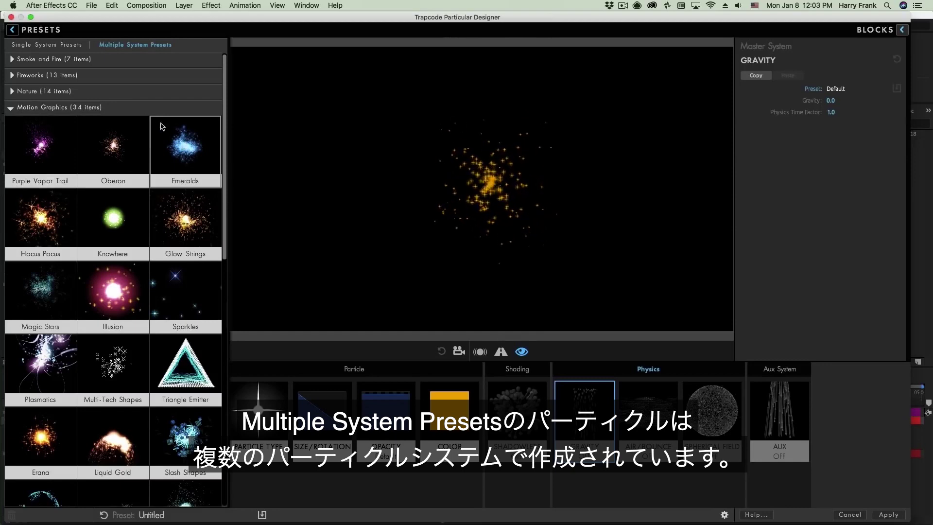
left_click(196, 216)
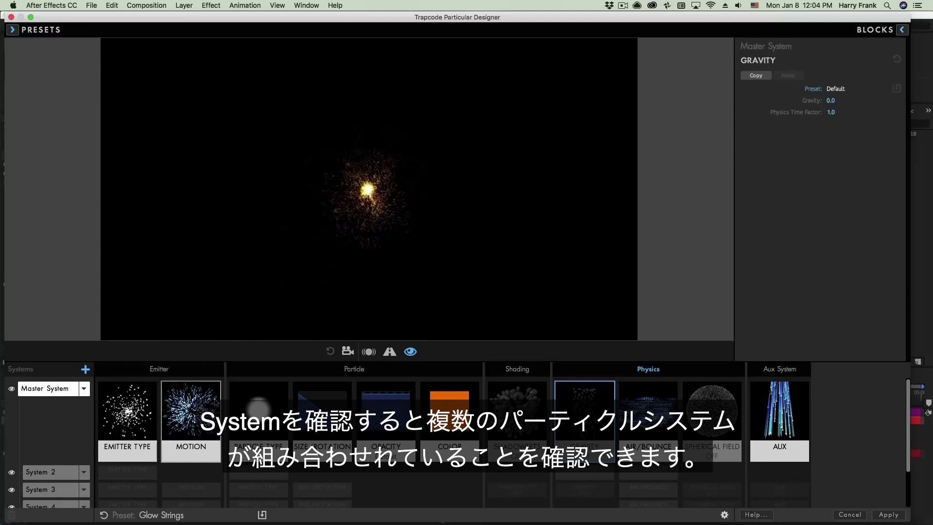
Step: Compare Systems 2, 3 and 6 of Glow Strings (System 2 gravity 79.0), ending on Master System
left_click(46, 474)
left_click(58, 423)
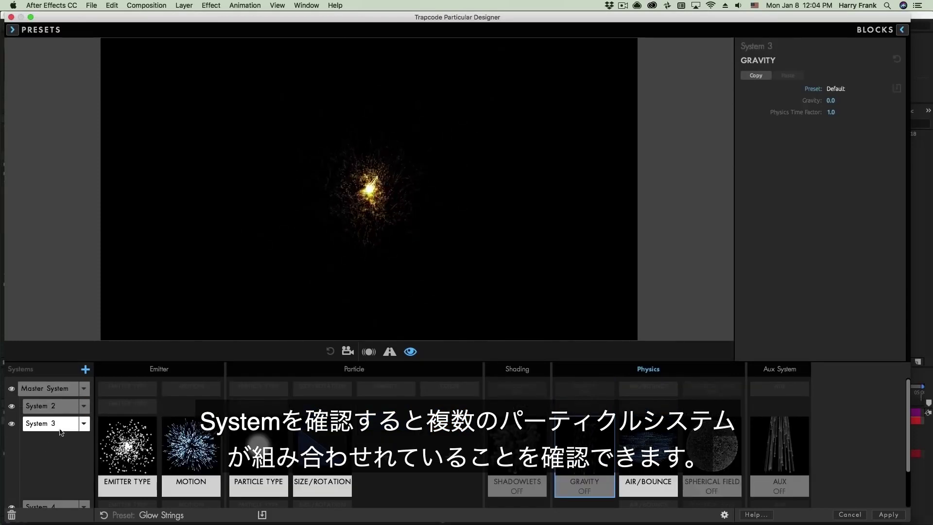
scroll(60, 432, "down", 3)
left_click(51, 433)
scroll(56, 421, "up", 3)
left_click(55, 422)
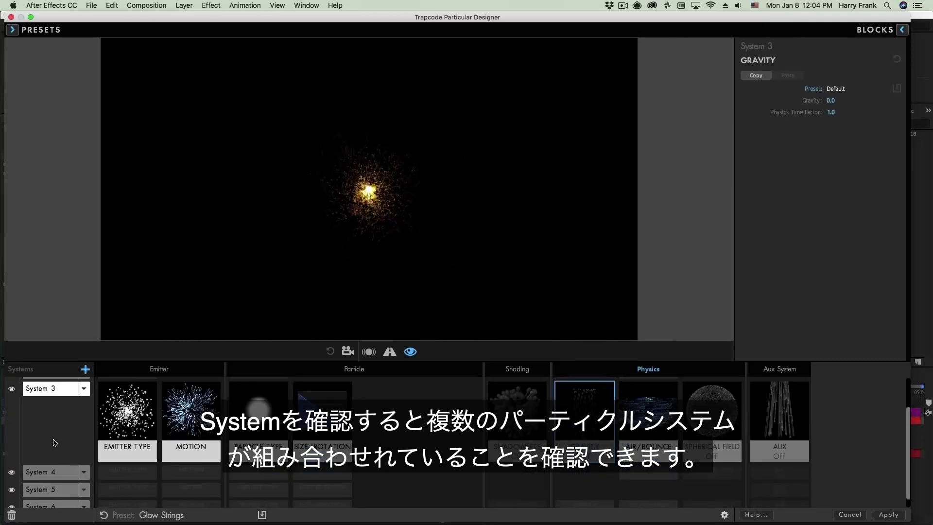
scroll(55, 393, "down", 3)
left_click(51, 433)
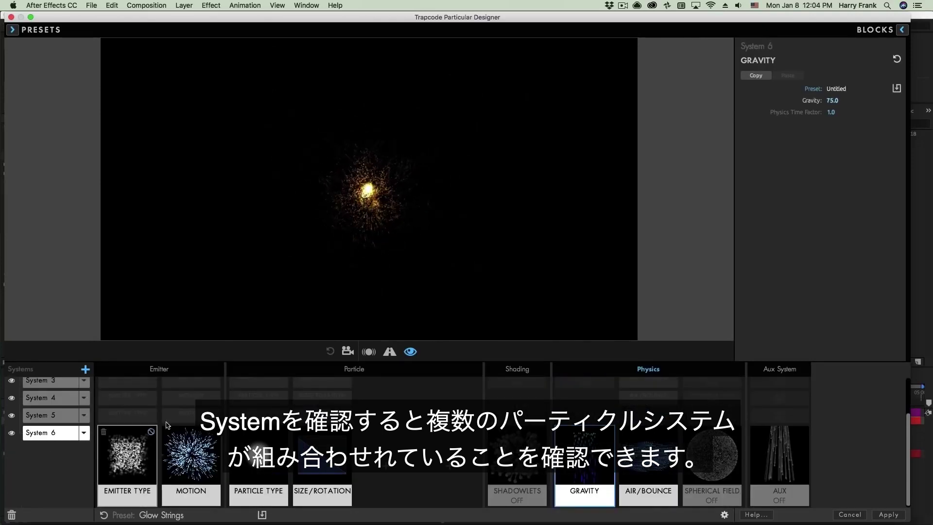
scroll(48, 397, "up", 2)
left_click(49, 398)
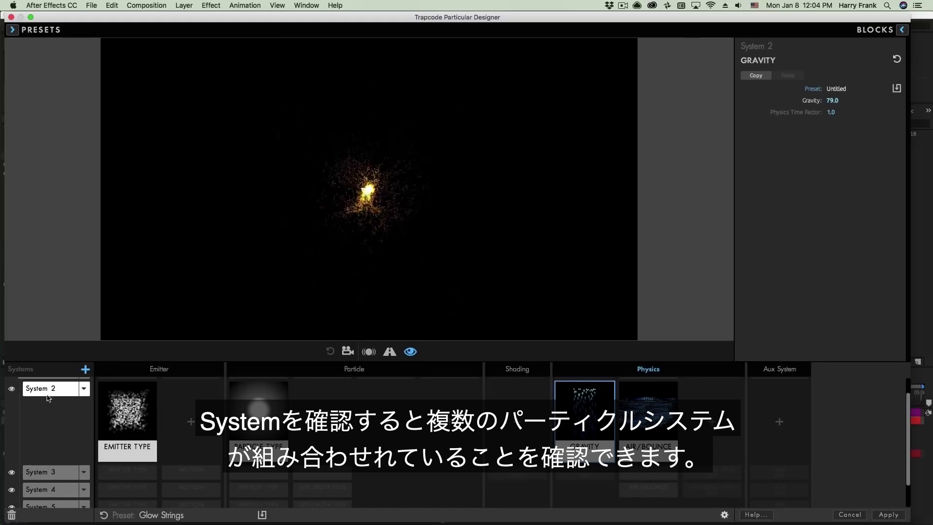
scroll(41, 394, "up", 2)
left_click(41, 395)
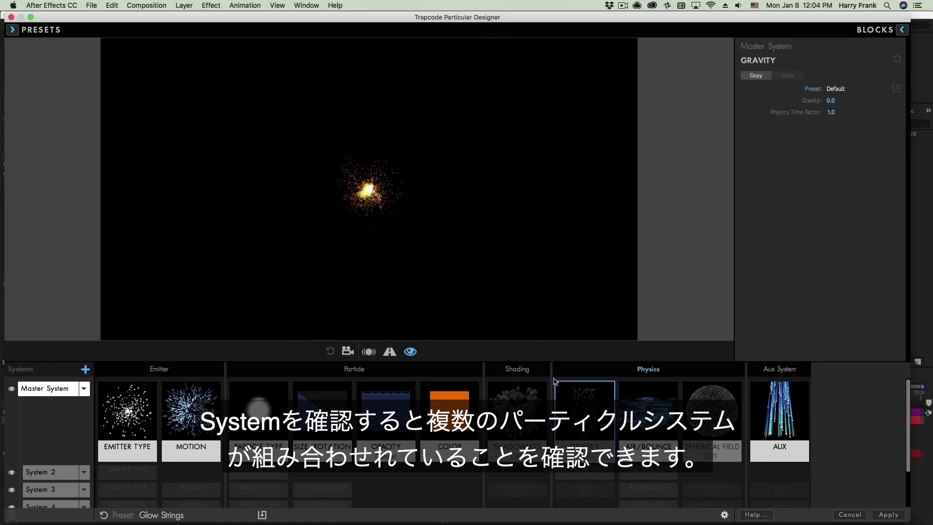
Step: Check the Master System's Motion block against System 2, finishing on System 2's inherited blocks
left_click(49, 474)
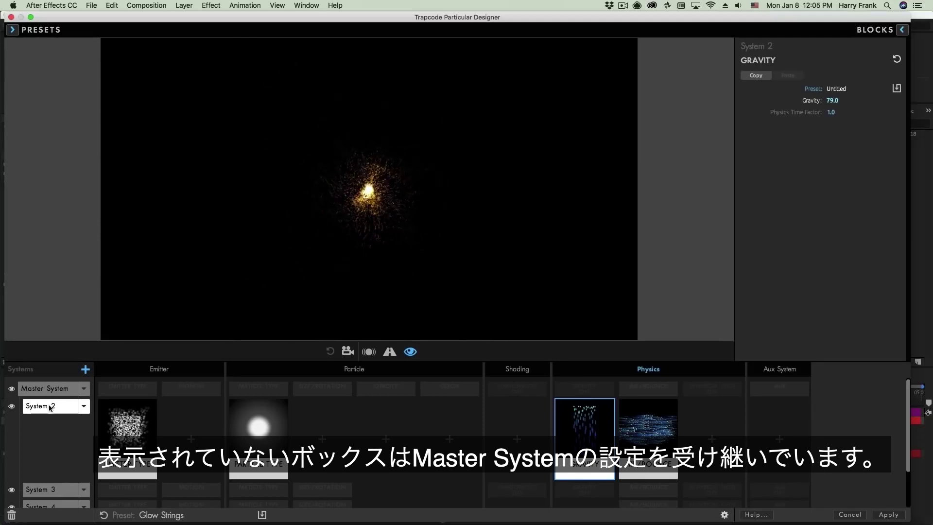
left_click(197, 398)
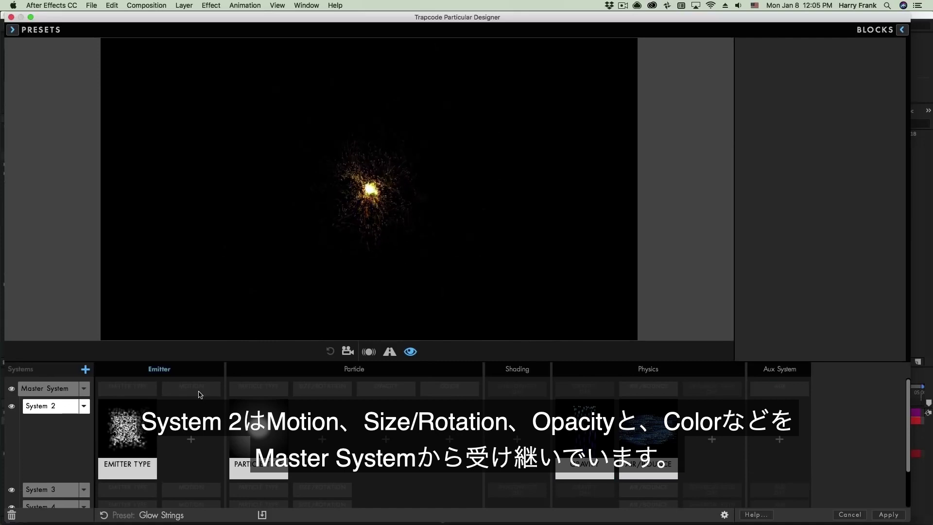
left_click(198, 391)
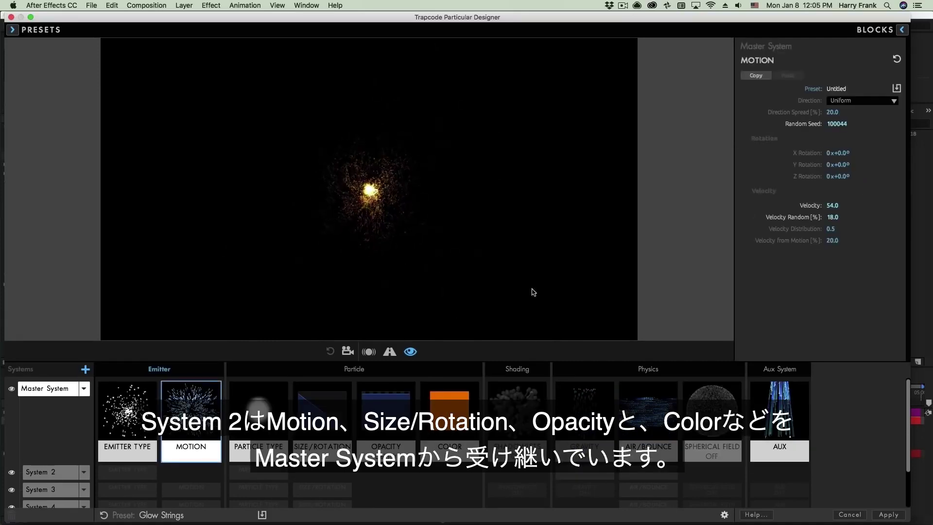
left_click(43, 473)
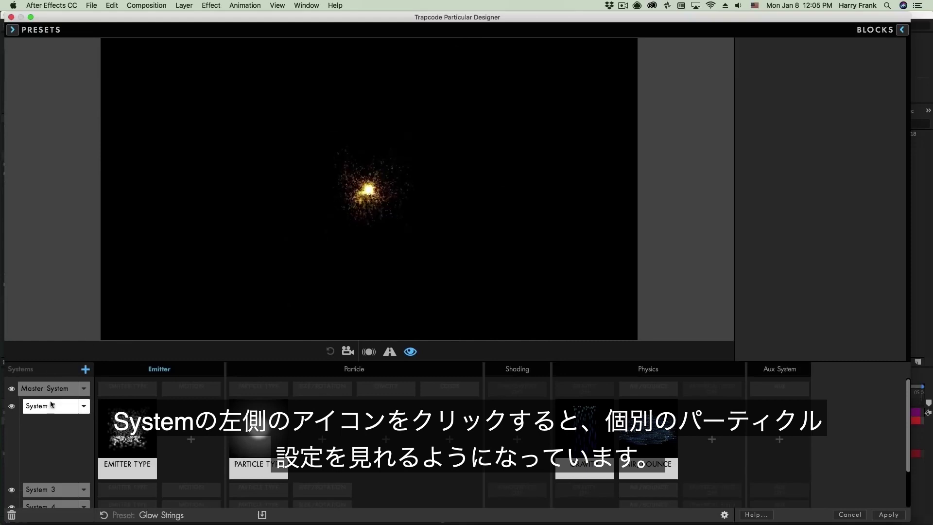
left_click(12, 407)
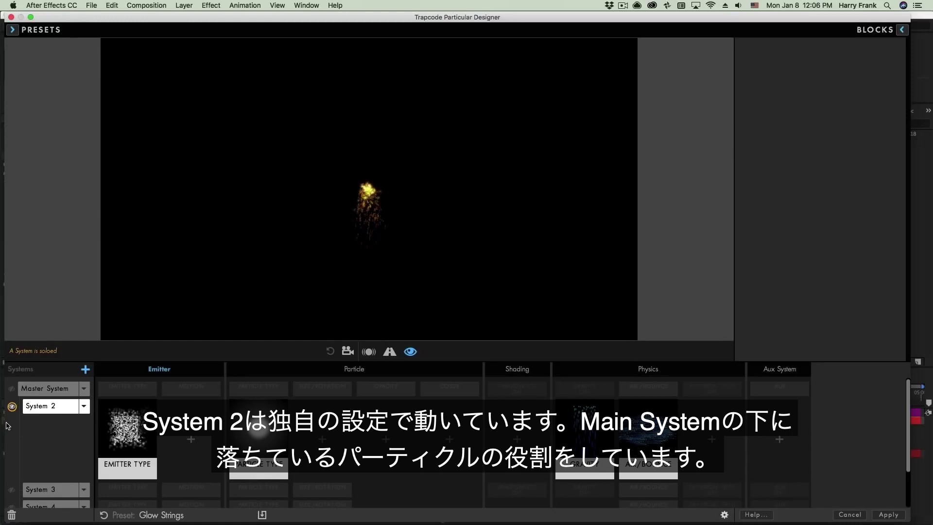
left_click(12, 407)
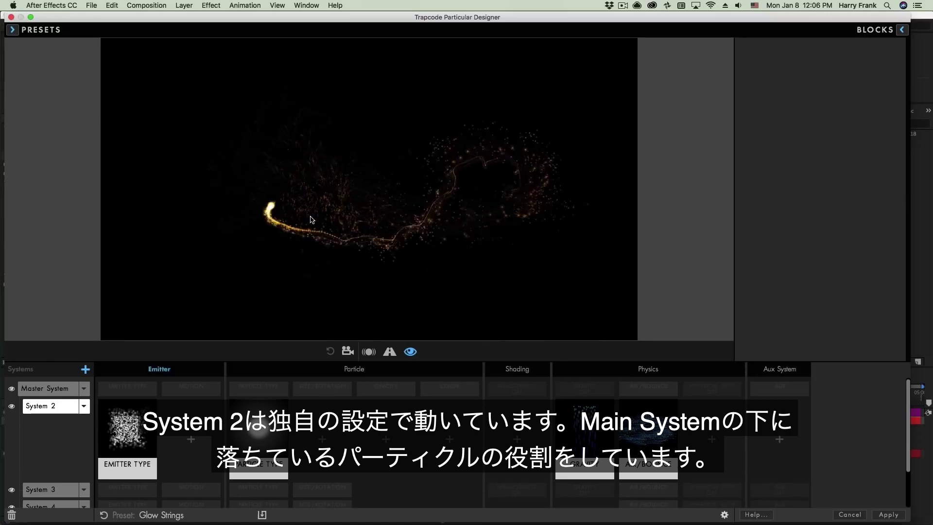
Step: Solo System 4 and sweep its streak emitter across the preview
scroll(51, 485, "down", 1)
left_click(48, 498)
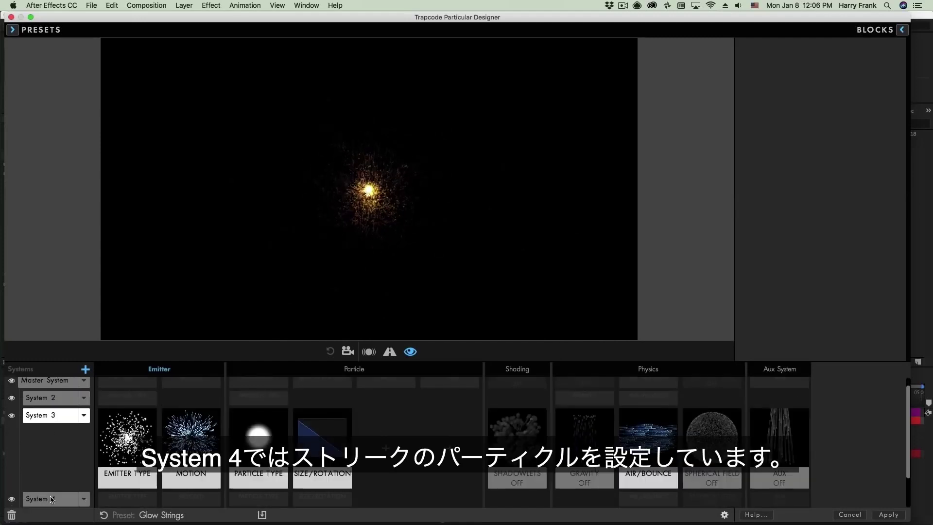
left_click(12, 433, "alt")
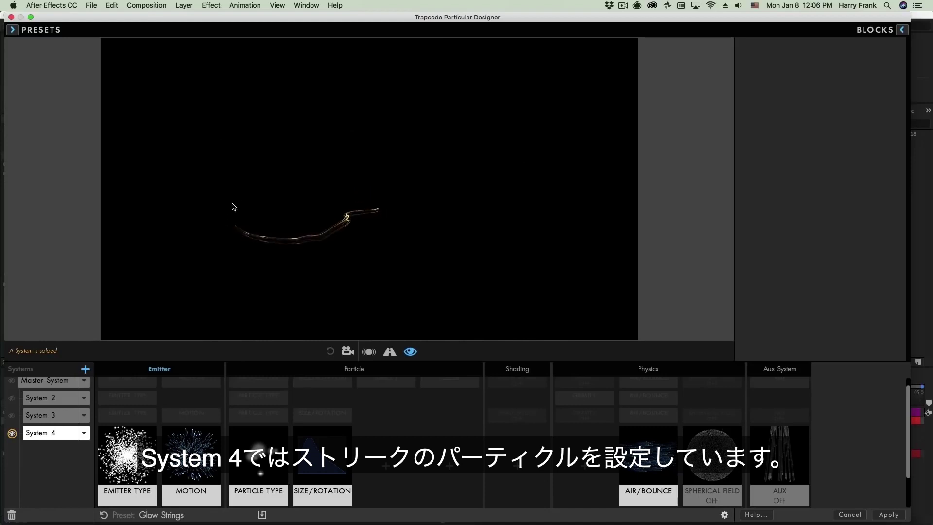
mouse_move(519, 186)
left_mouse_down()
mouse_move(431, 177)
mouse_move(185, 209)
mouse_move(323, 204)
mouse_move(422, 181)
mouse_move(264, 189)
mouse_move(420, 162)
mouse_move(398, 185)
left_mouse_up()
Step: Unsolo System 4 and drag the emitter around to test all systems' trails together
left_click(12, 433)
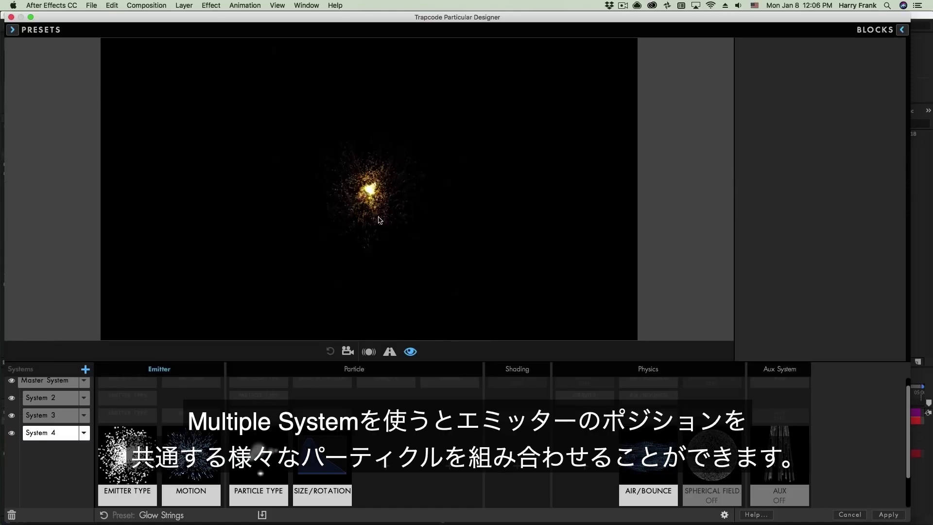
mouse_move(366, 243)
left_mouse_down()
mouse_move(254, 204)
mouse_move(491, 209)
mouse_move(393, 240)
mouse_move(308, 213)
mouse_move(497, 162)
mouse_move(500, 228)
mouse_move(366, 178)
left_mouse_up()
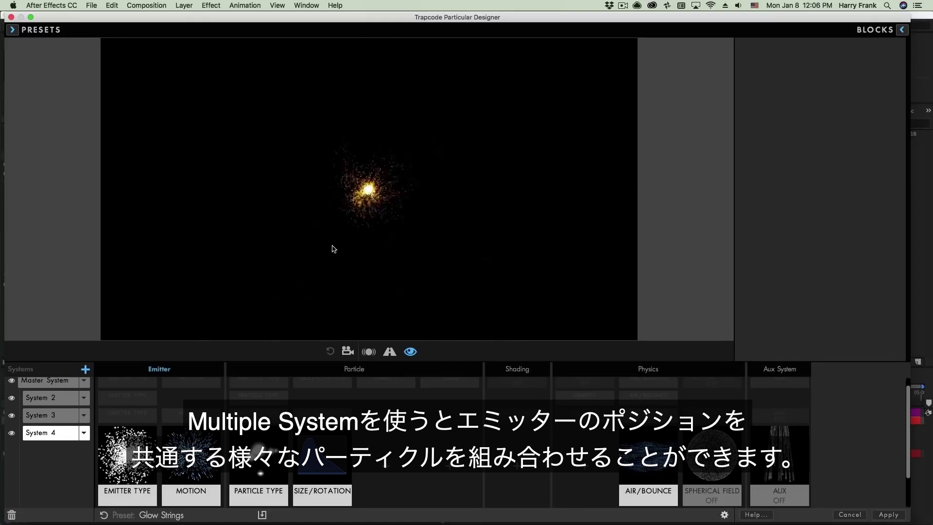
left_click_drag(350, 224, 365, 250)
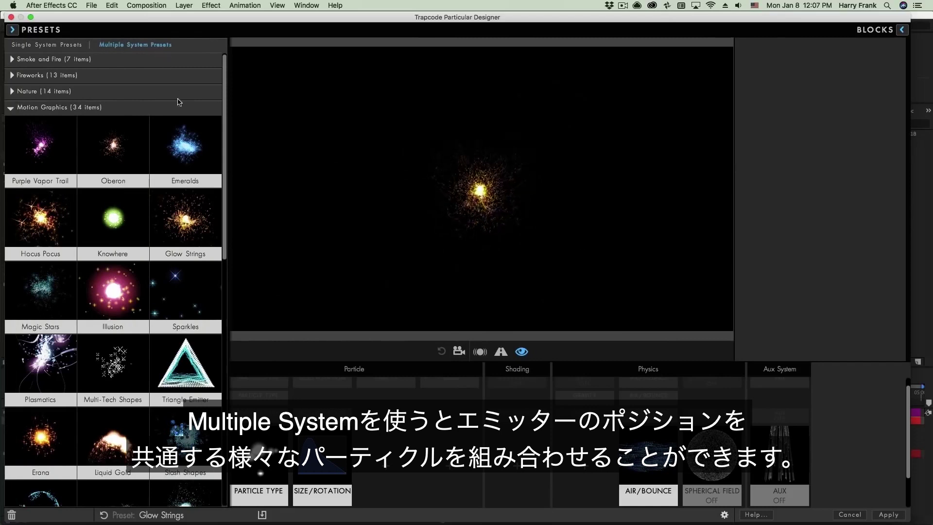
Step: Apply the Liquid Gold multi-system preset, glance at Single System Presets, then close the library
left_click(162, 45)
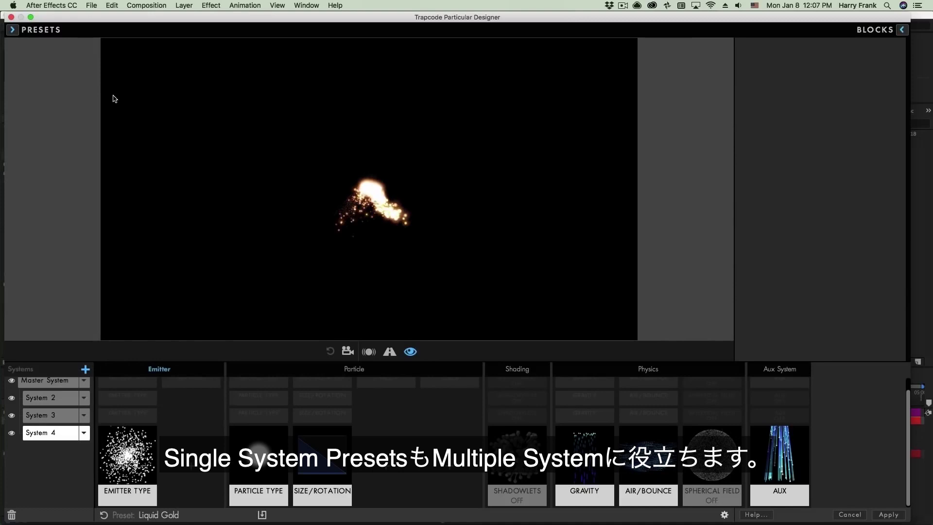
left_click(12, 30)
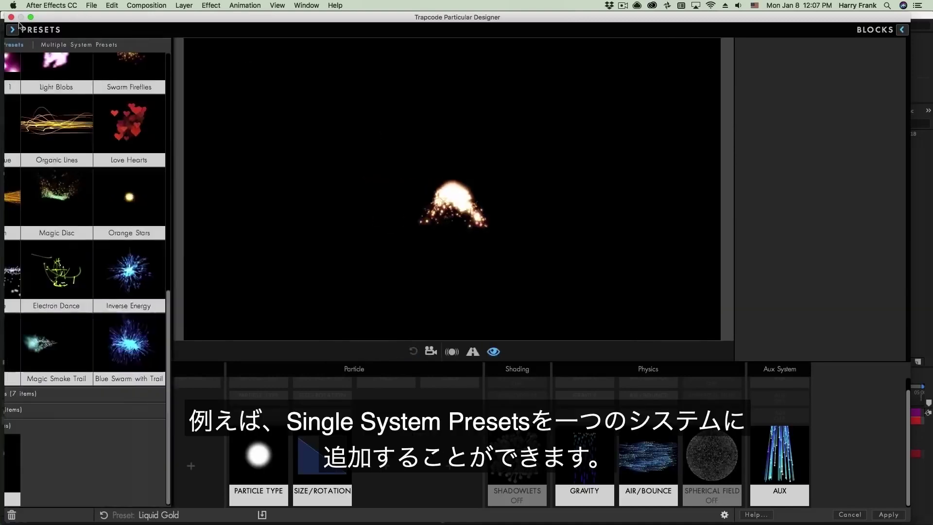
left_click(48, 44)
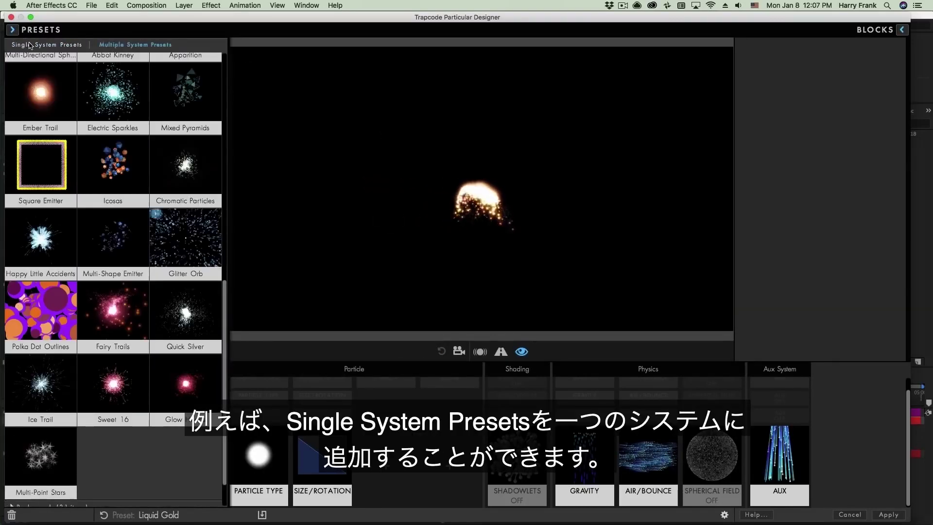
scroll(146, 243, "down", 5)
left_click(13, 29)
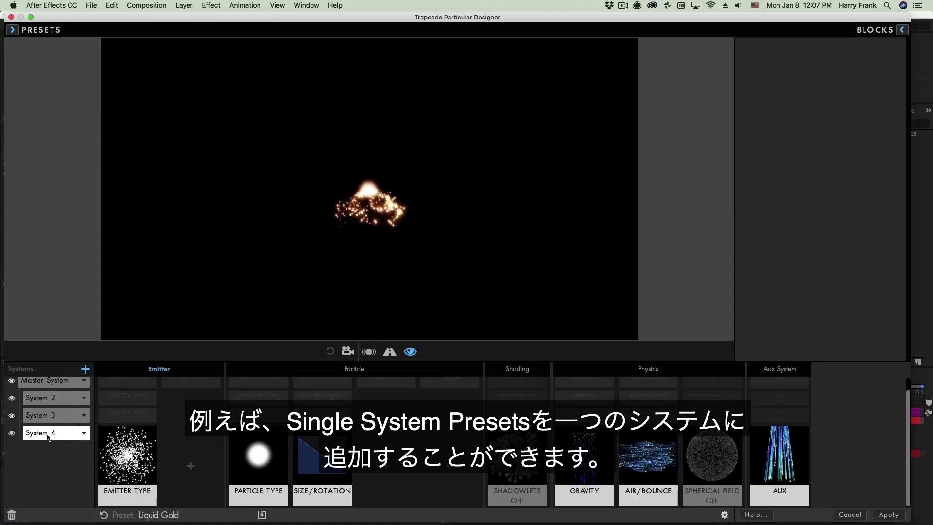
Step: Try the Orange Stars preset on System 4, then undo it
left_click(31, 31)
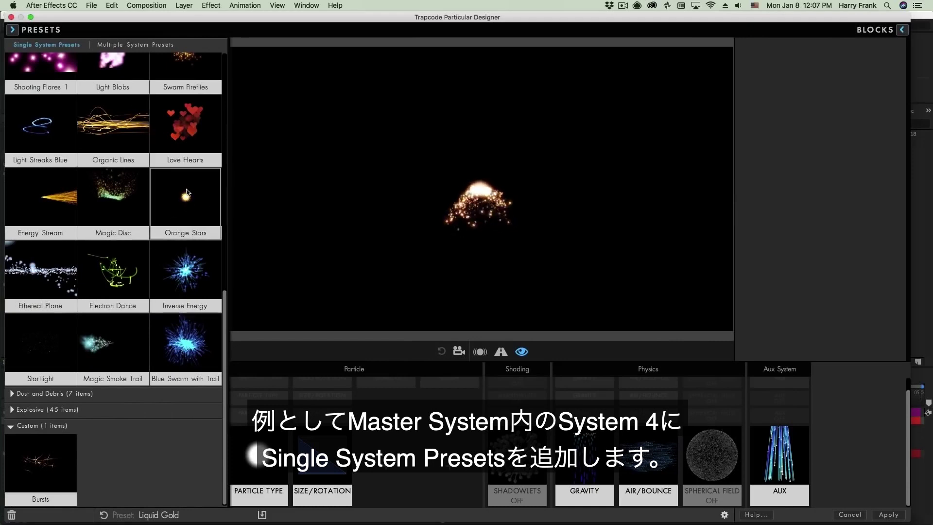
left_click(189, 204, "alt")
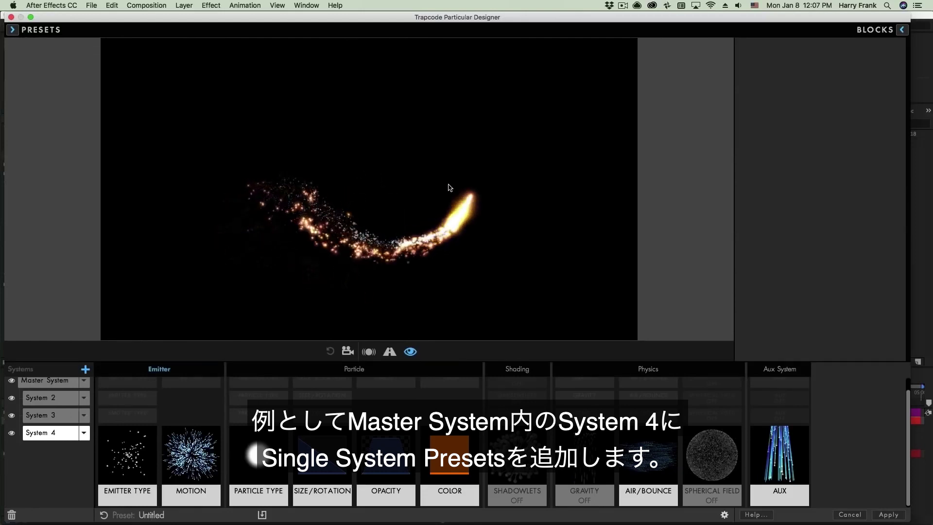
key("super+z")
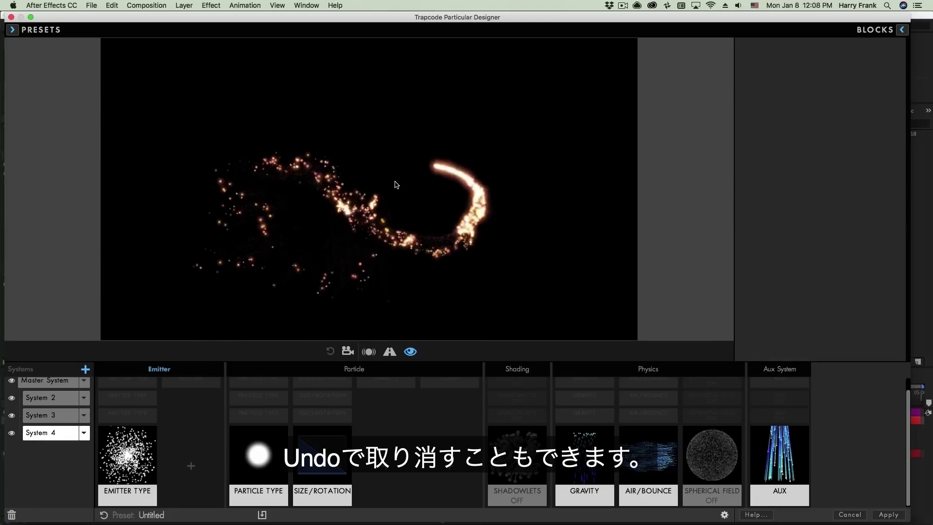
Step: Add Orange Stars as a new system, then undo that addition
left_click(13, 30)
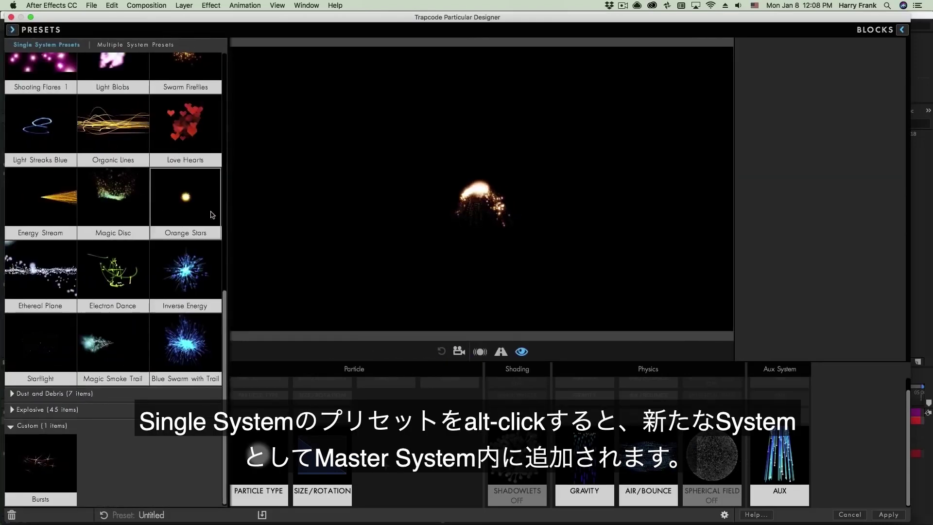
left_click(12, 30)
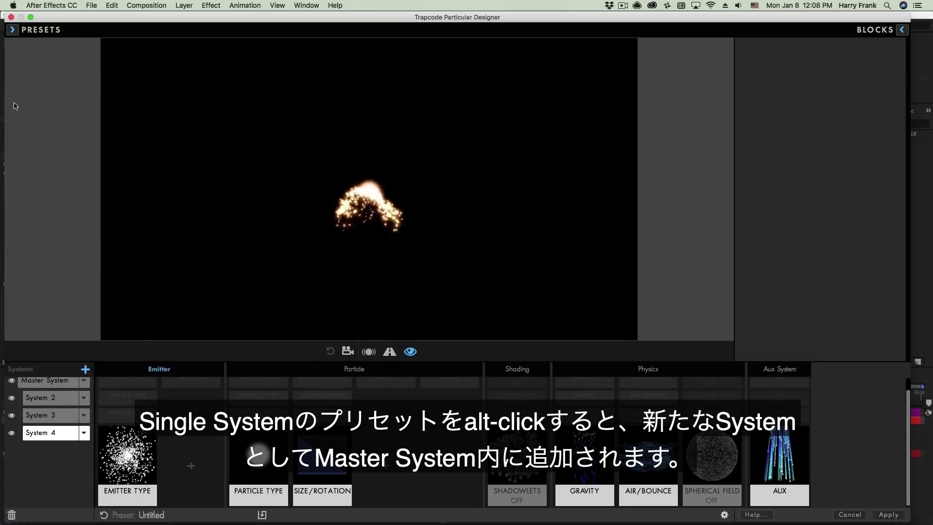
left_click(12, 31)
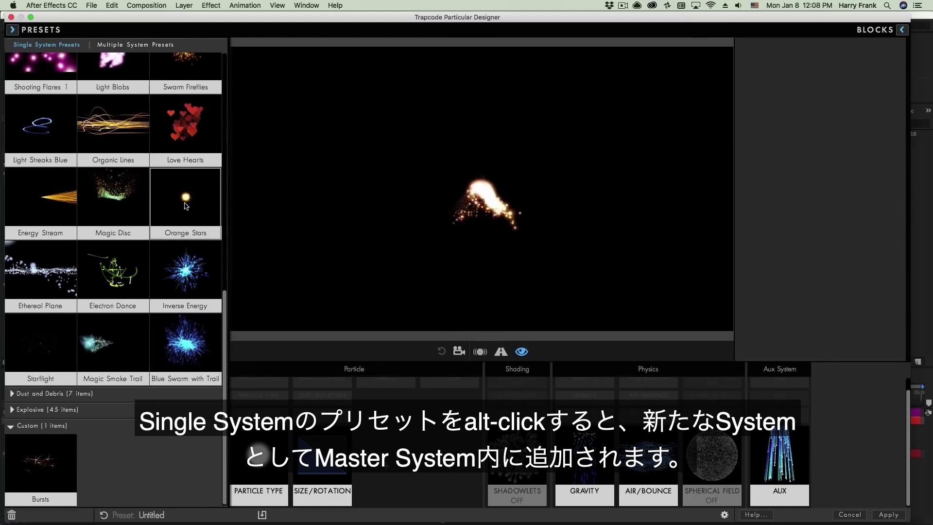
left_click(183, 199, "alt")
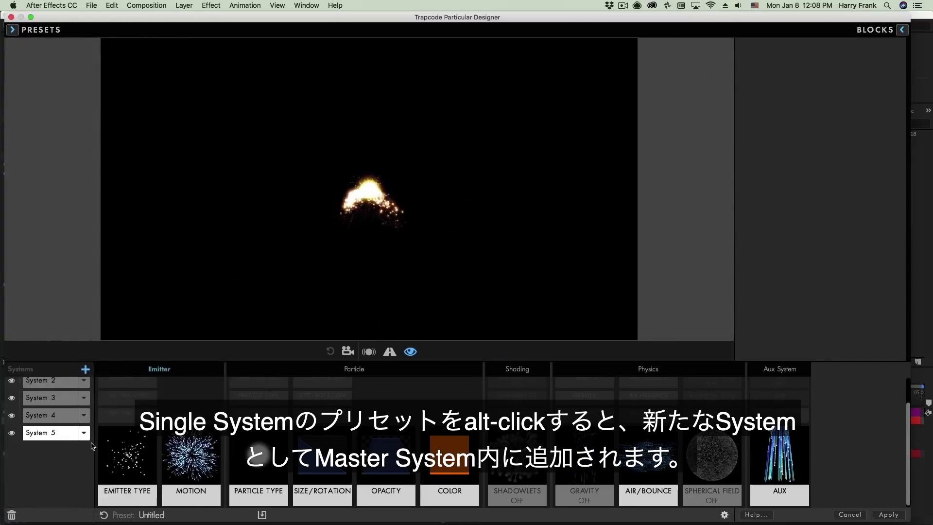
key("super+z")
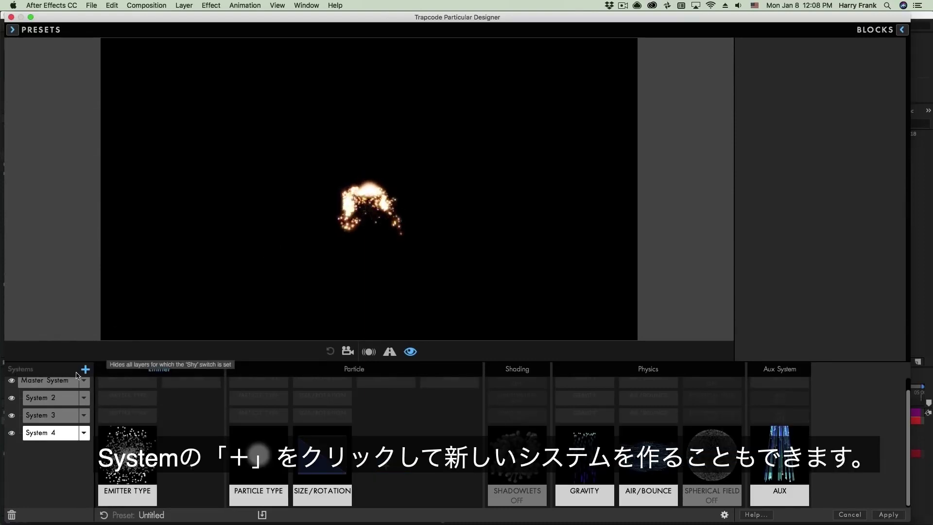
Step: Add a new System 5 and give it the Orange Stars preset
left_click(86, 369)
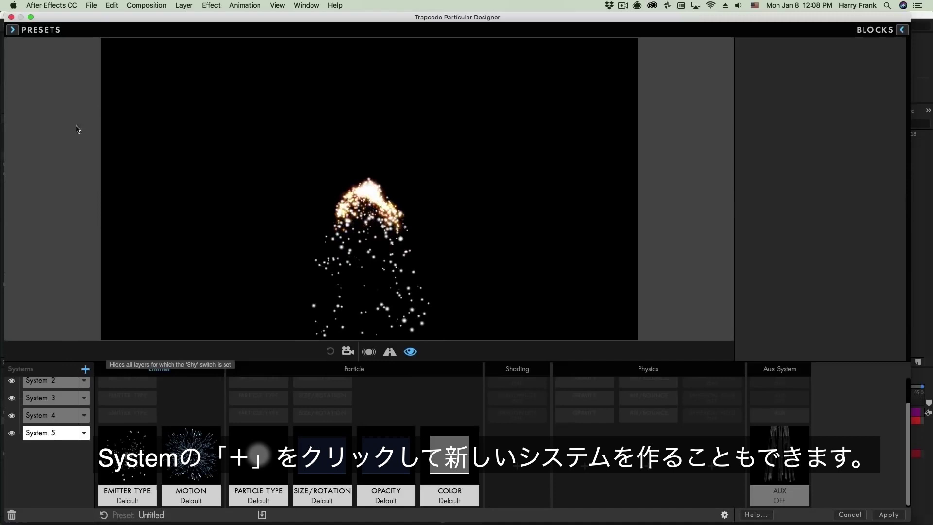
left_click(15, 30)
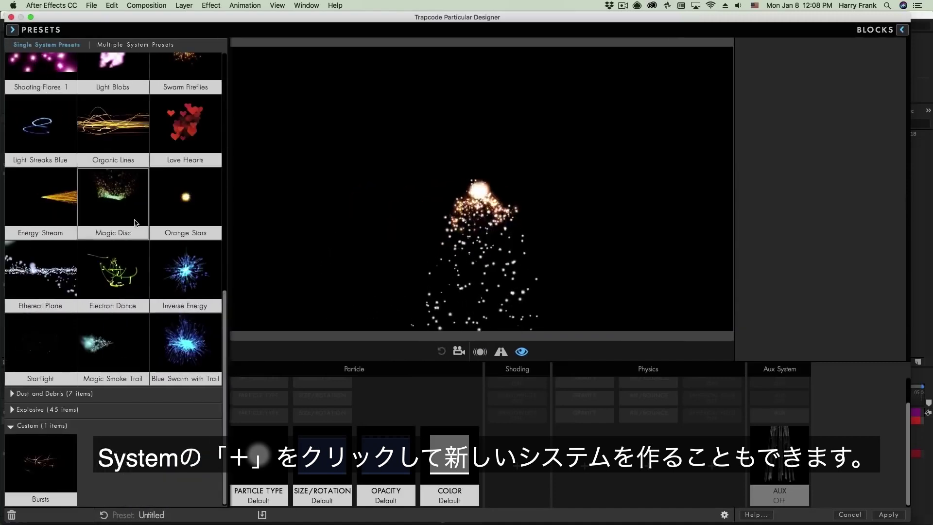
left_click(189, 216)
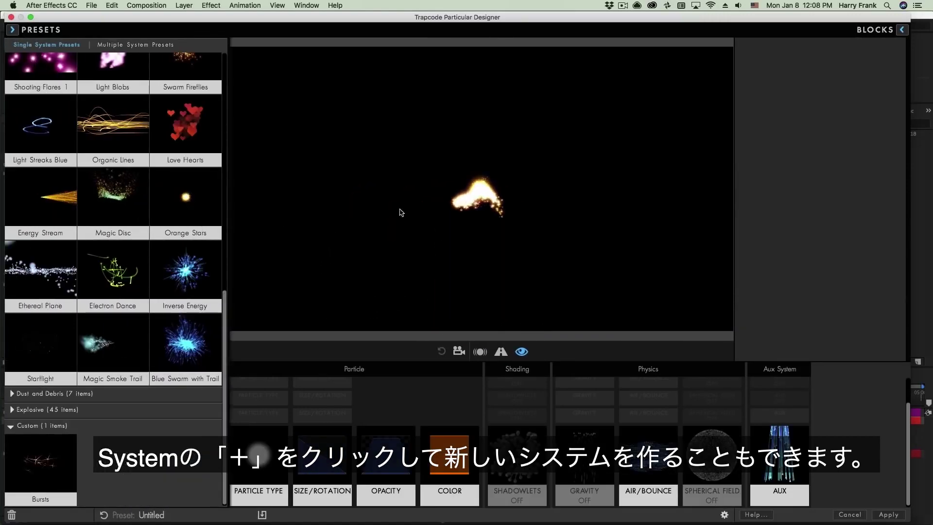
left_click(400, 210)
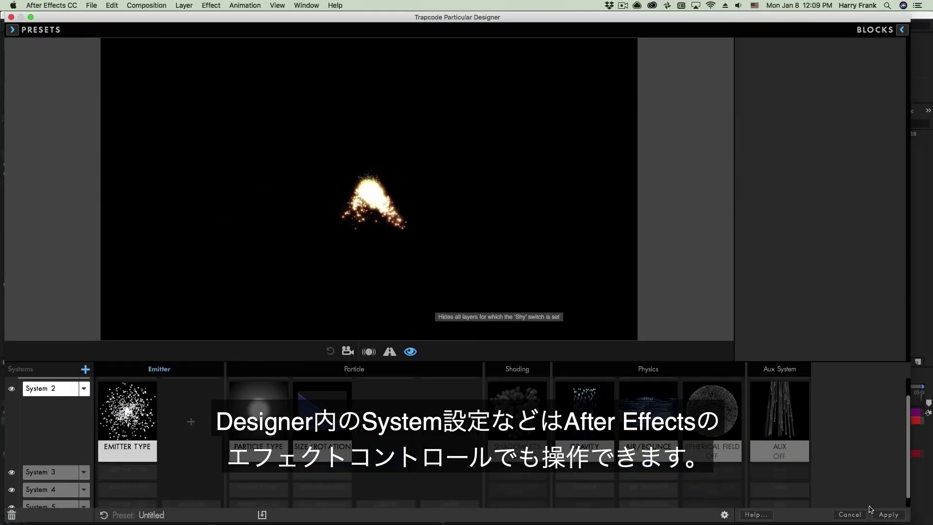
Step: Apply the Designer changes, then test System 3 solo and System 4 visibility in Effect Controls
left_click(885, 514)
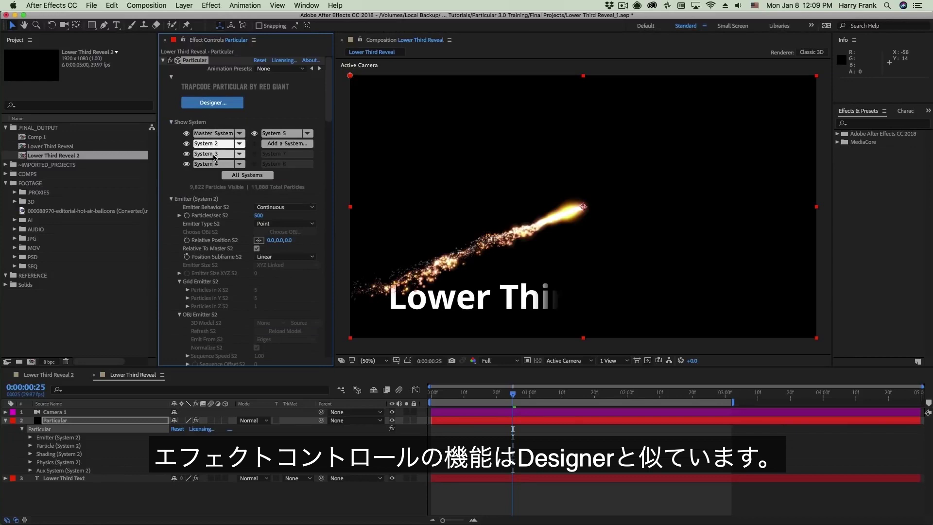
left_click(216, 164)
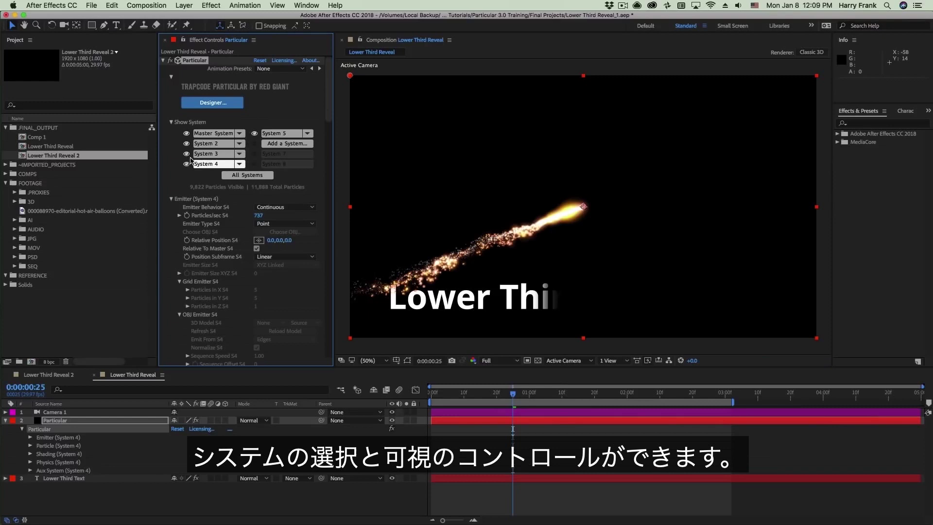
left_click(187, 154, "alt")
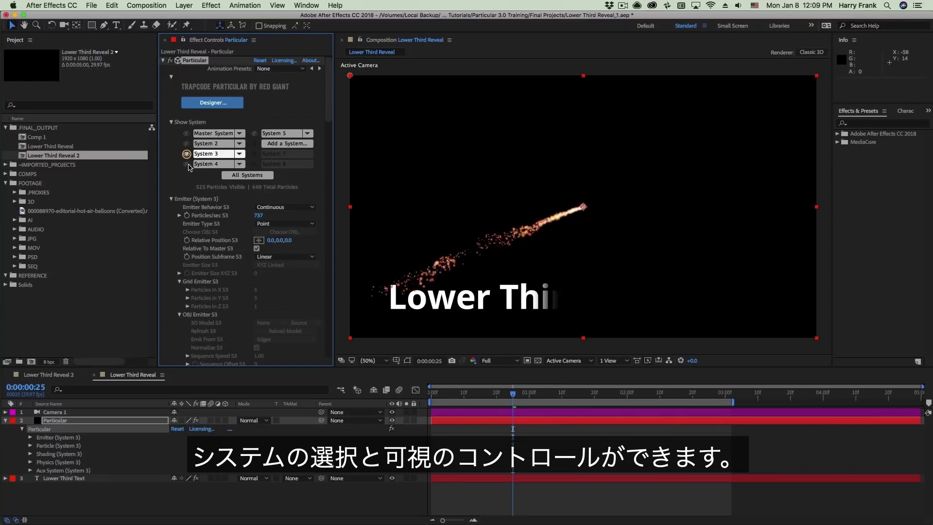
left_click(187, 164)
left_click(186, 164)
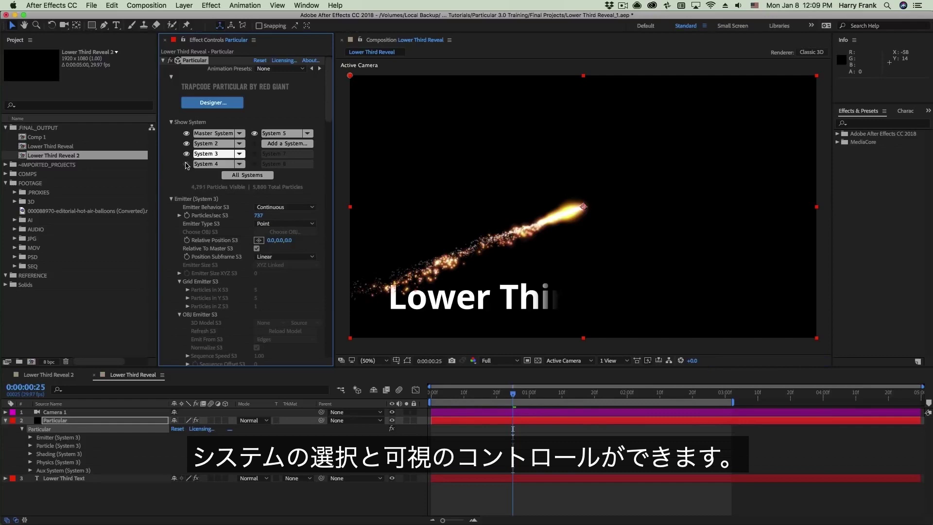
left_click(186, 164)
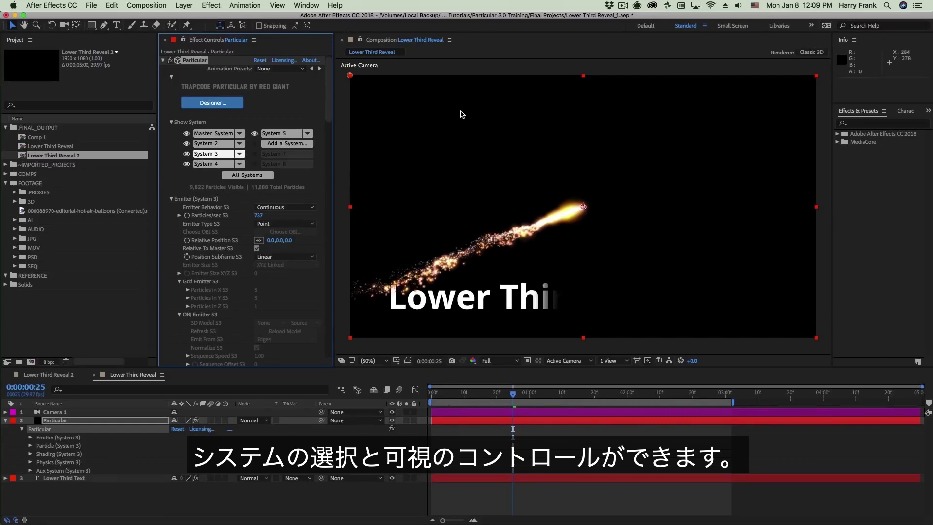
Step: Switch the Show System parameters to System 2, then to Master System
left_click(226, 174)
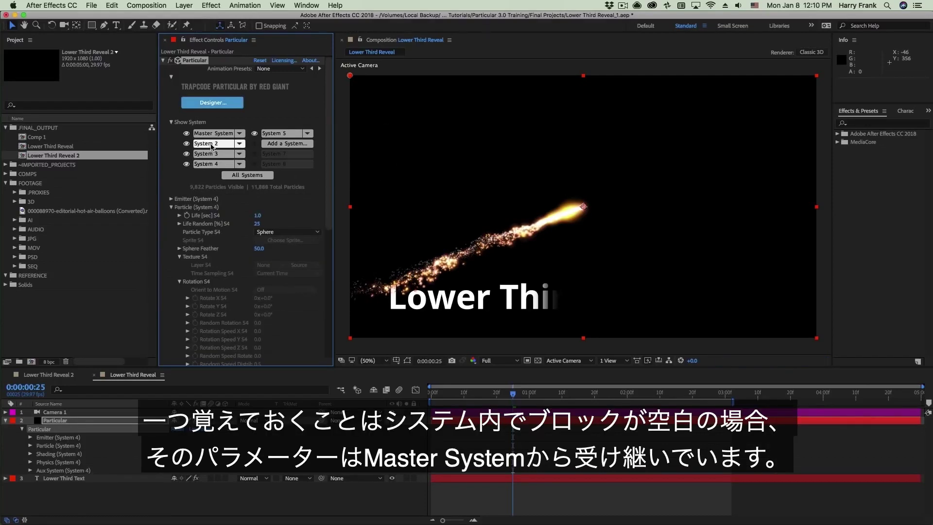
left_click(212, 102)
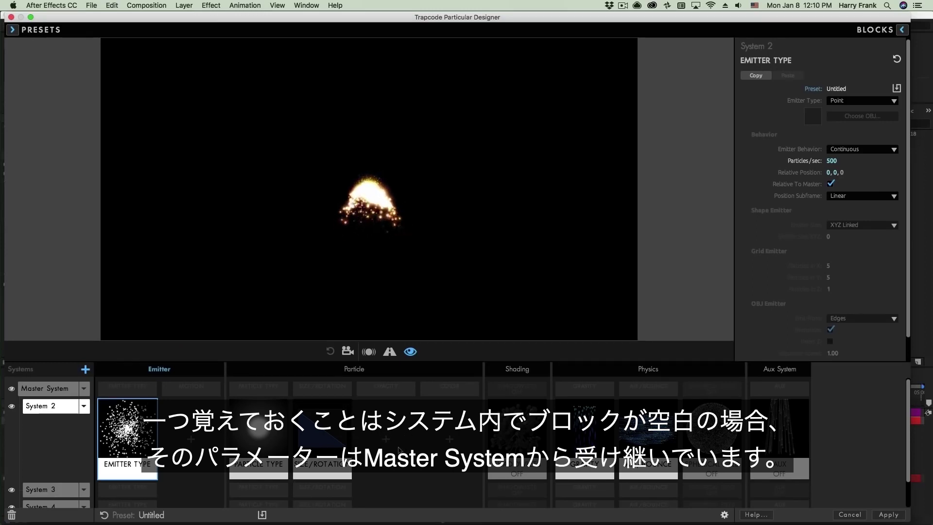
mouse_move(391, 438)
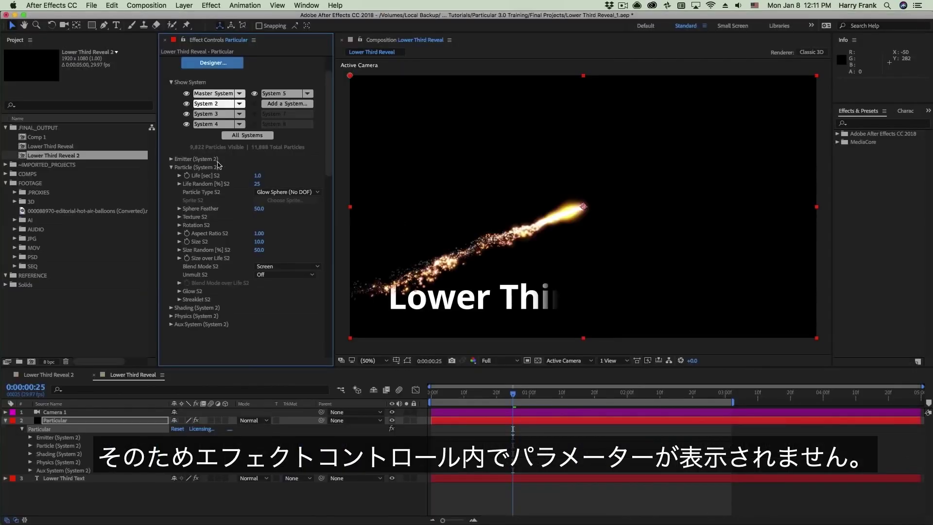
left_click(219, 106)
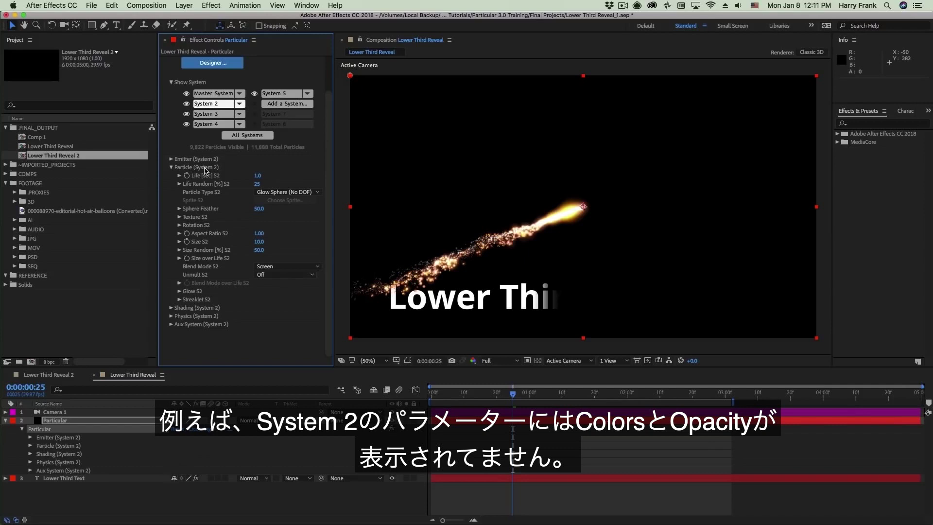
scroll(197, 203, "up", 3)
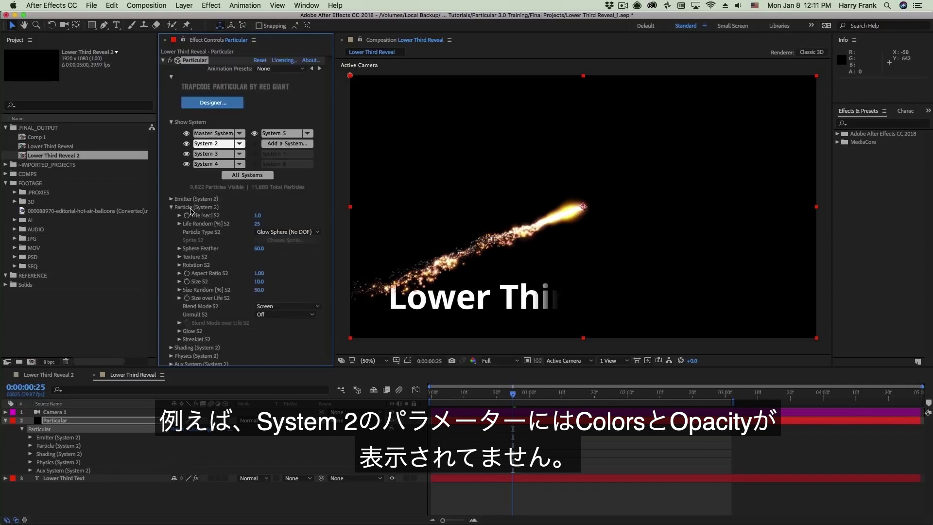
left_click(214, 133)
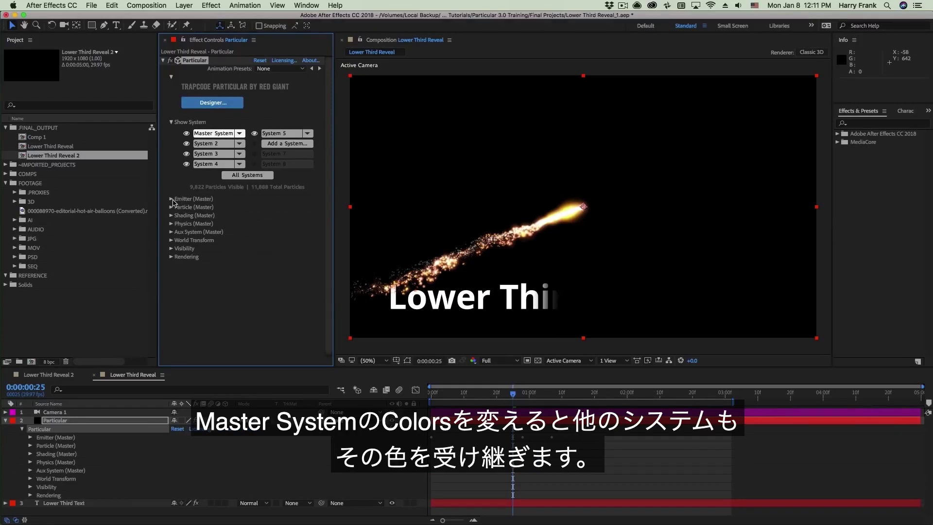
Step: Set the Master System's Particle colour to blue-purple 3024A8
left_click(171, 207)
scroll(219, 243, "down", 5)
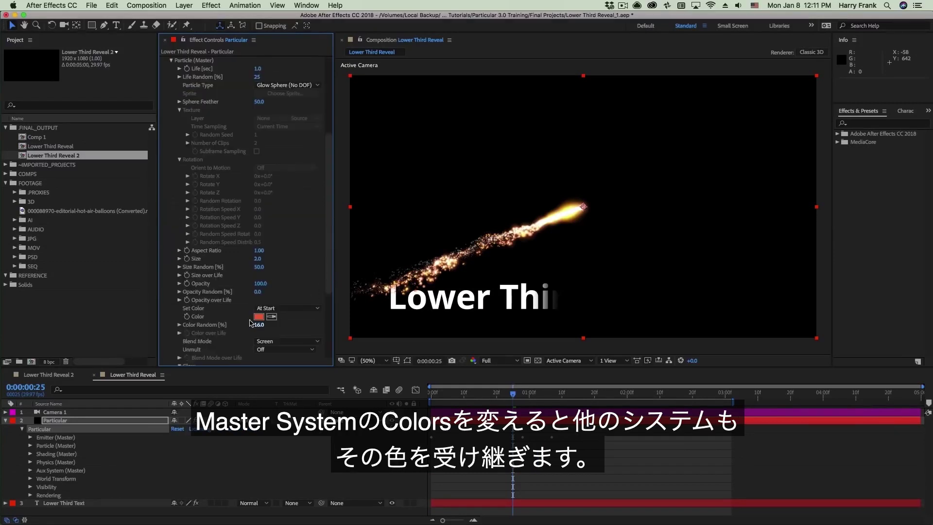
left_click(265, 316)
left_click(383, 236)
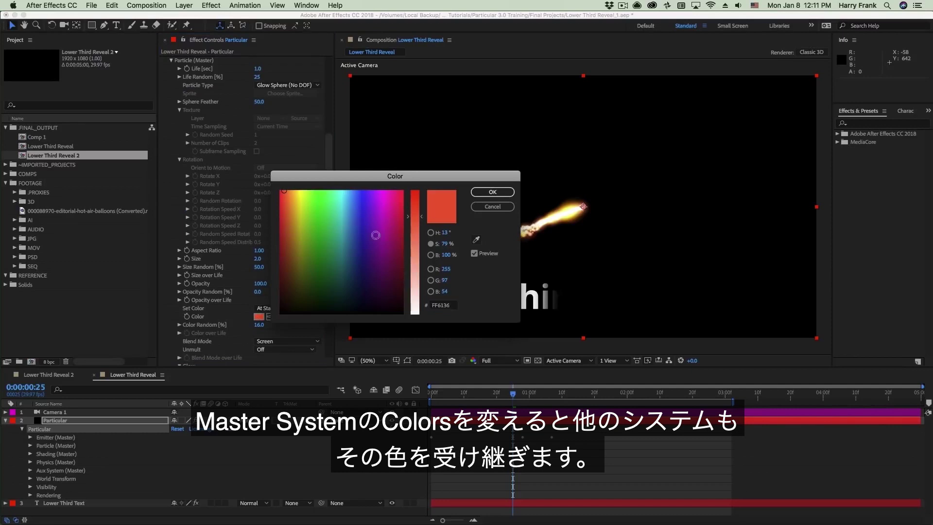
left_click(364, 232)
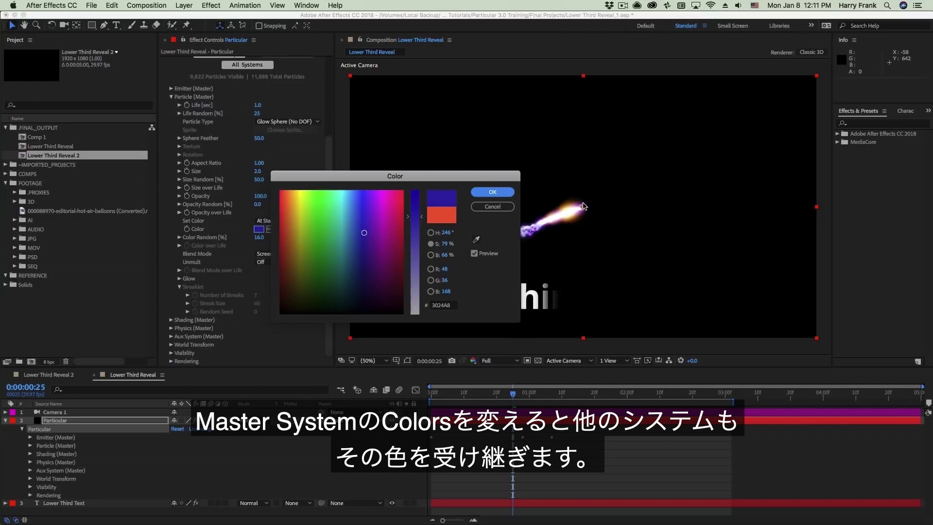
key("Return")
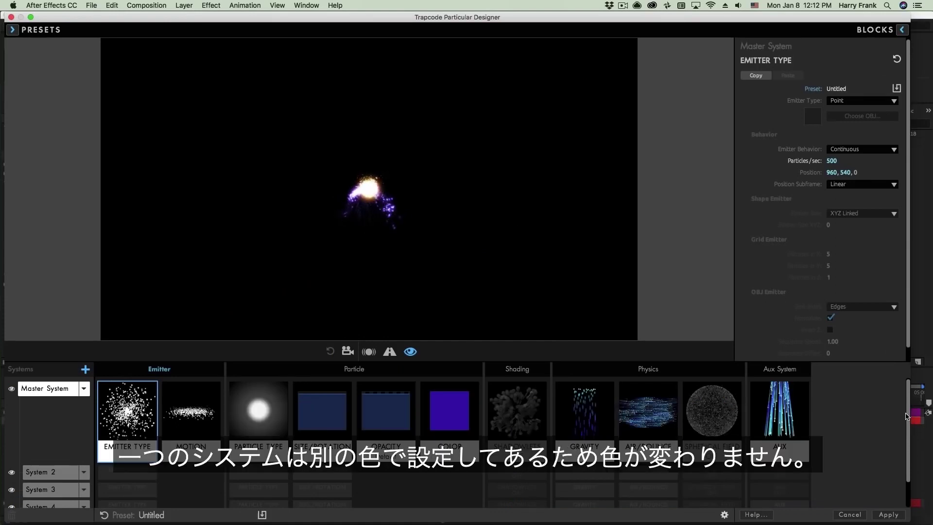
Step: Delete System 5's own Color block so it takes the Master System's purple
scroll(907, 418, "down", 2)
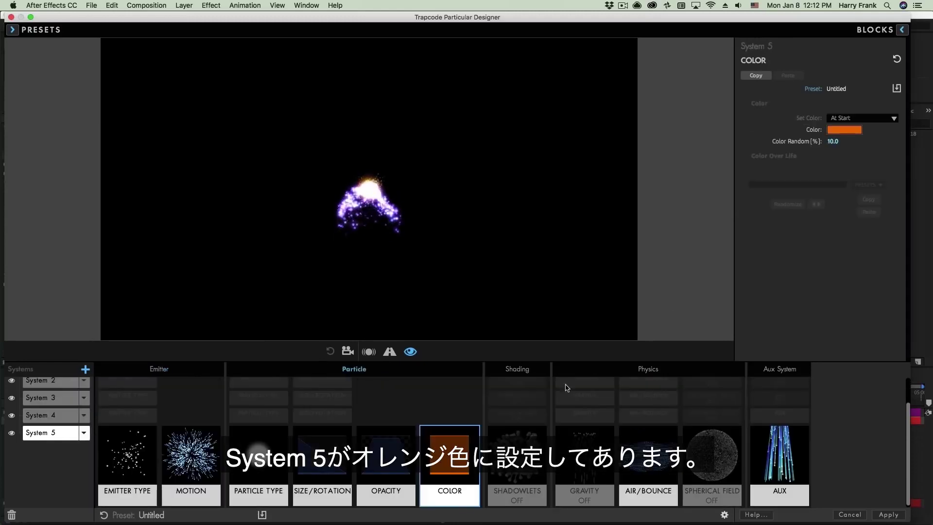
left_click(462, 498)
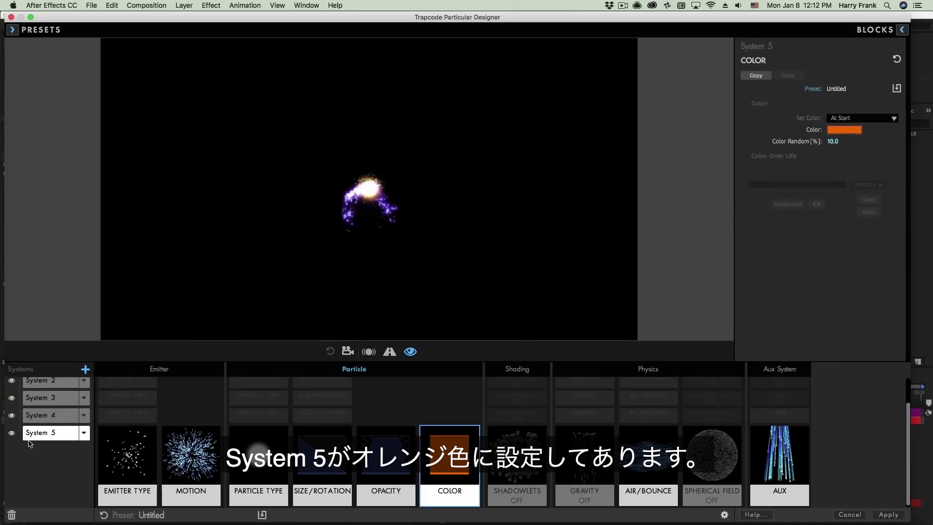
mouse_move(470, 467)
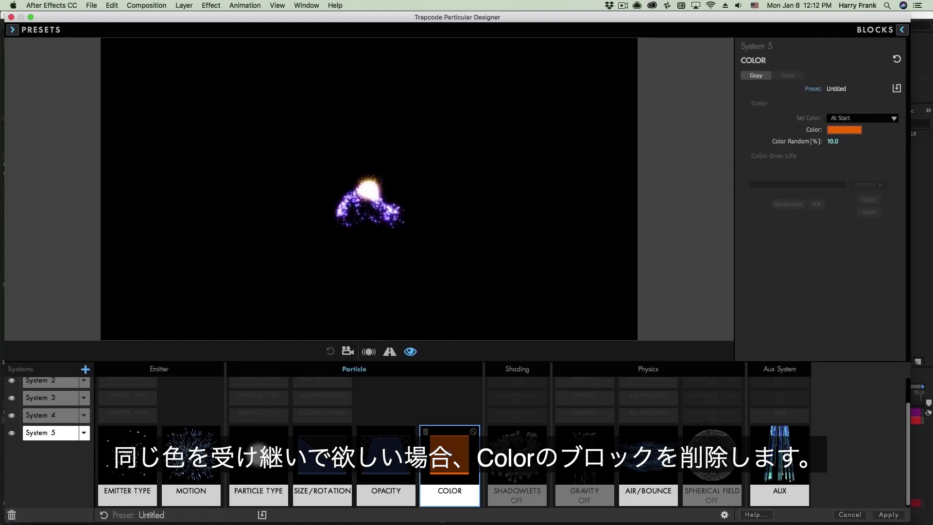
left_click(425, 431)
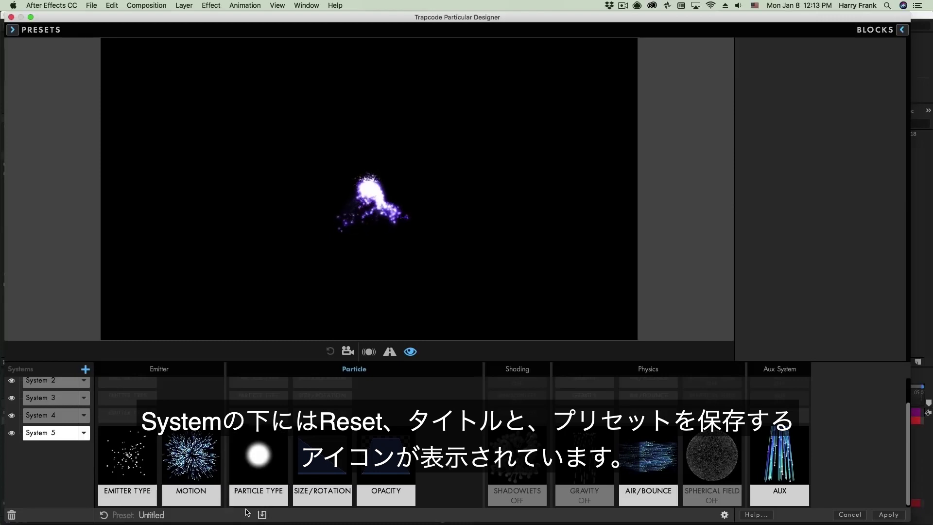
Step: Save the setup as preset 'Blue Particles' and find it under Multiple System Presets > Custom
left_click(262, 515)
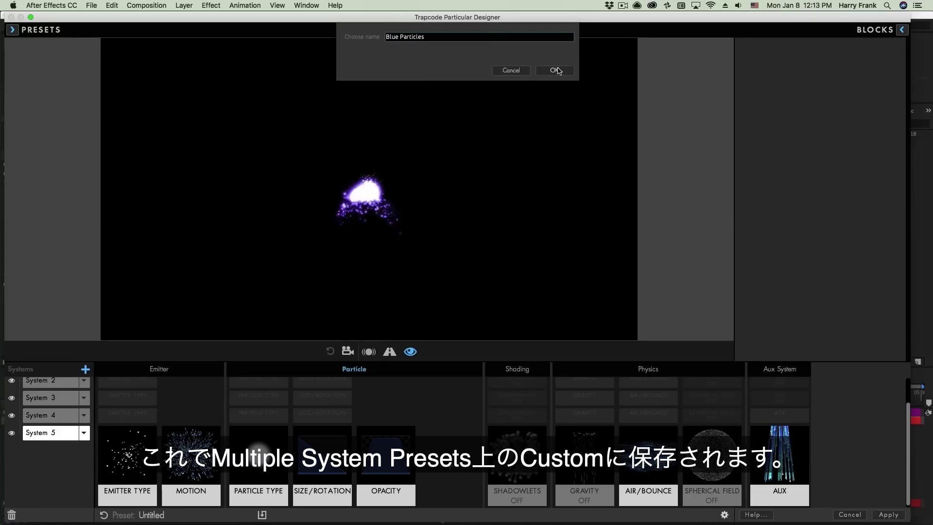
left_click(552, 70)
left_click(47, 32)
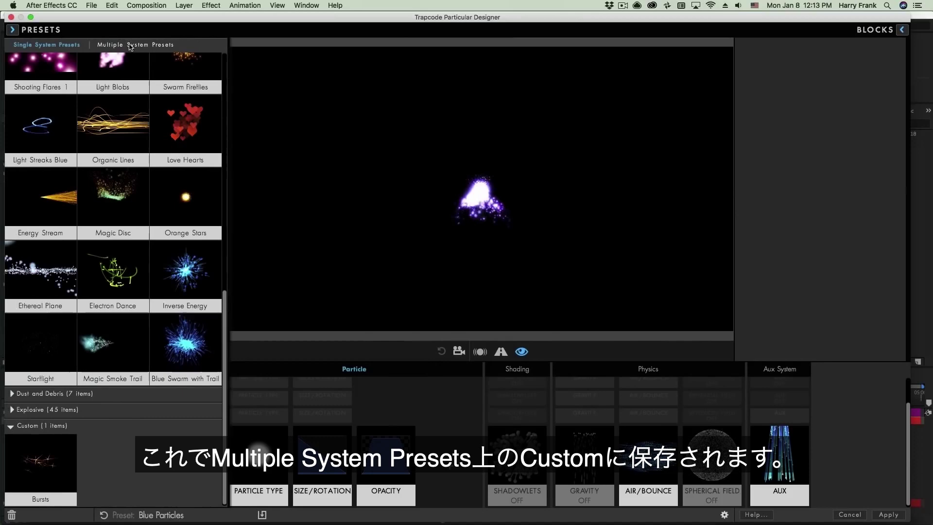
left_click(135, 44)
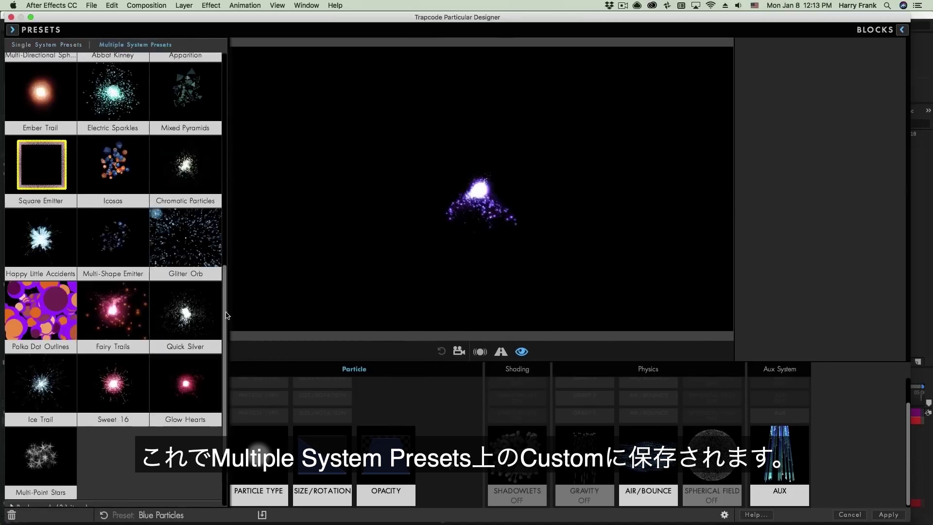
scroll(98, 388, "down", 3)
left_click(29, 439)
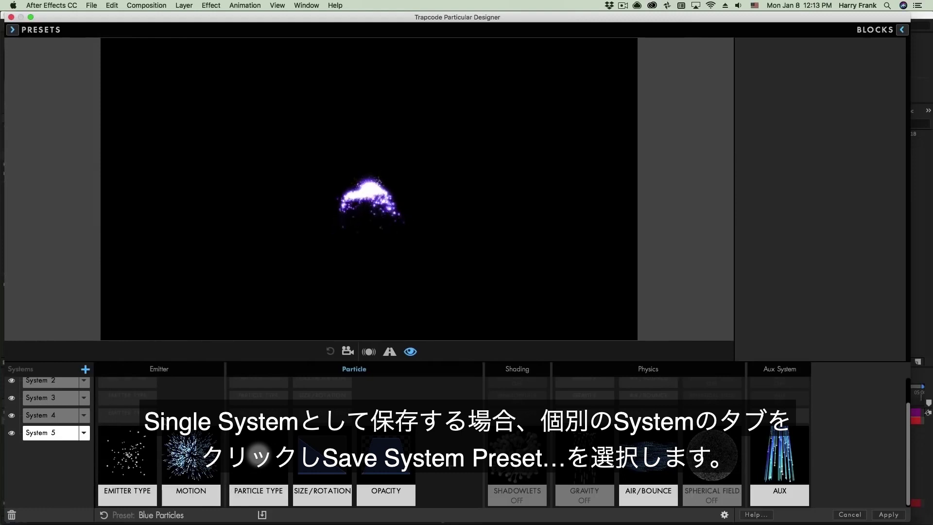
Step: Open the System 3 options menu, then dismiss it without choosing anything
left_click(84, 398)
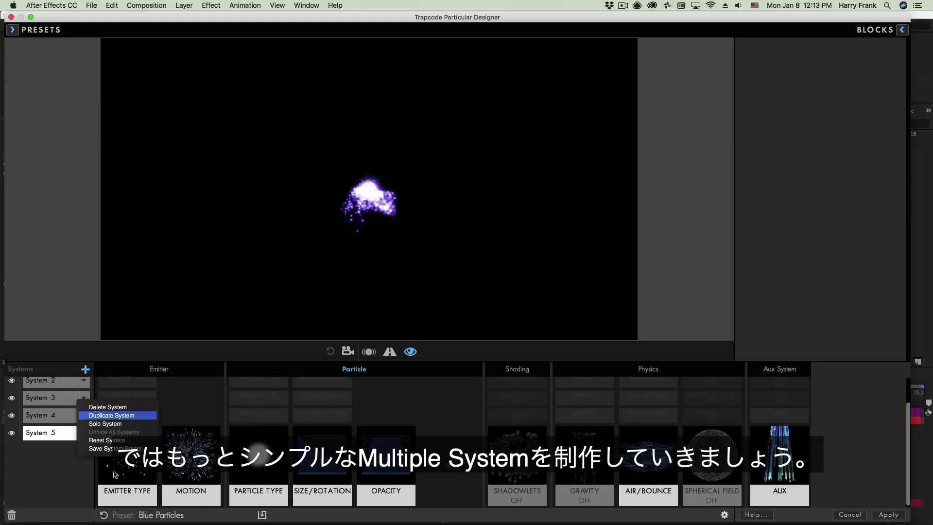
left_click(112, 415)
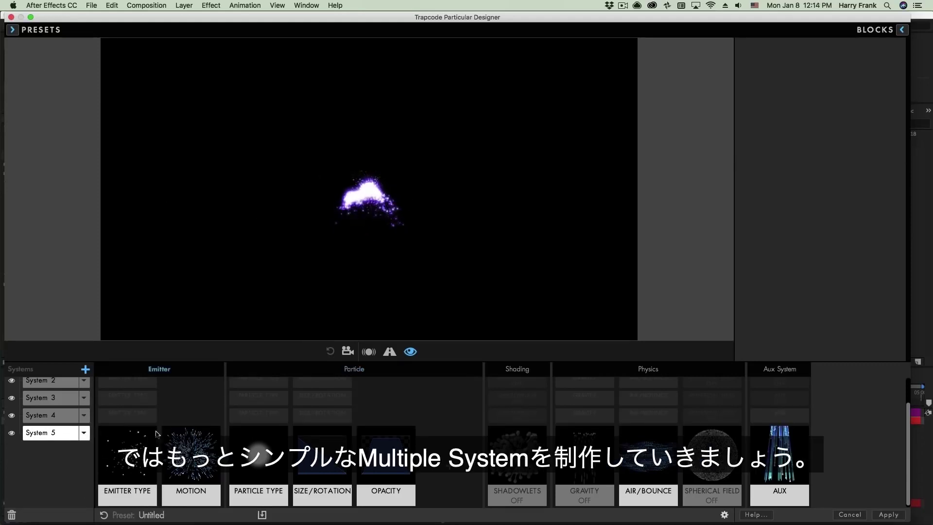
Step: Reset to a single default Master System and make particles shrink steadily over their life
left_click(104, 515)
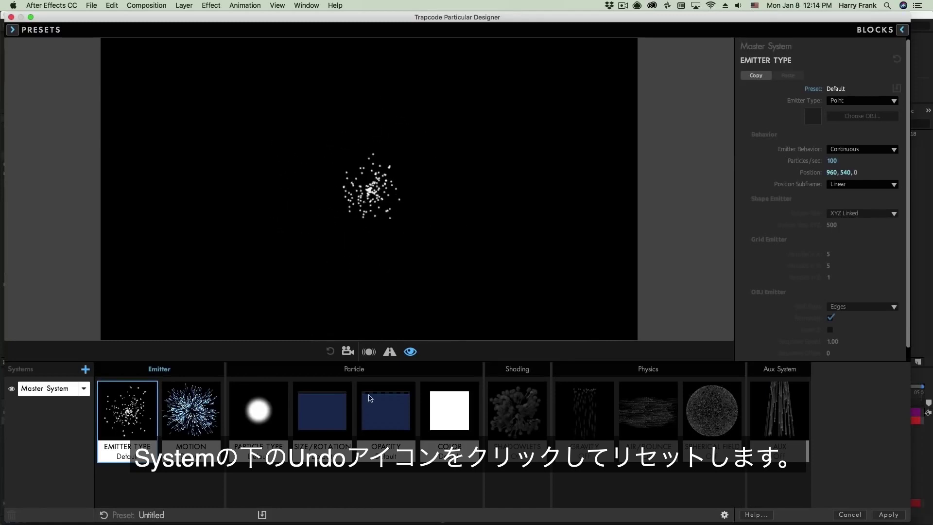
left_click(331, 405)
left_click(877, 184)
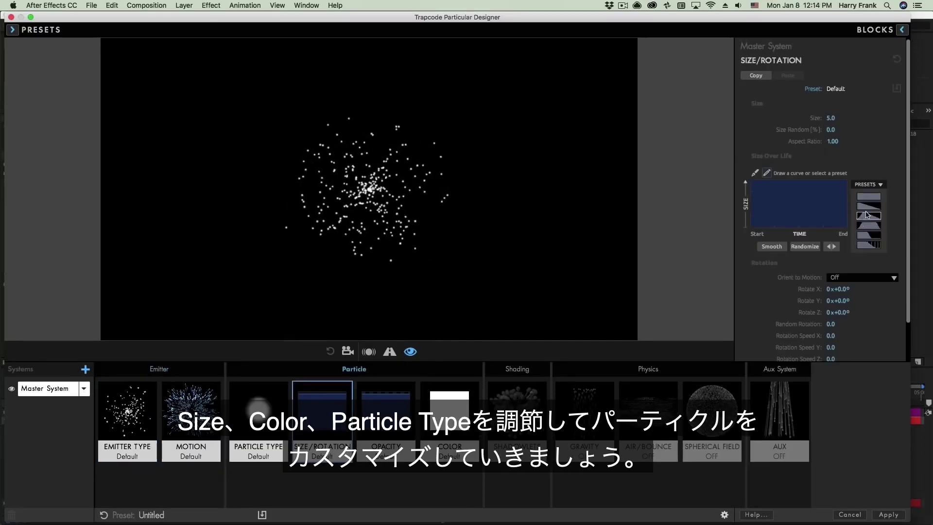
left_click(869, 215)
Step: Make the particle colour magenta and set the blend mode to Screen
left_click(480, 407)
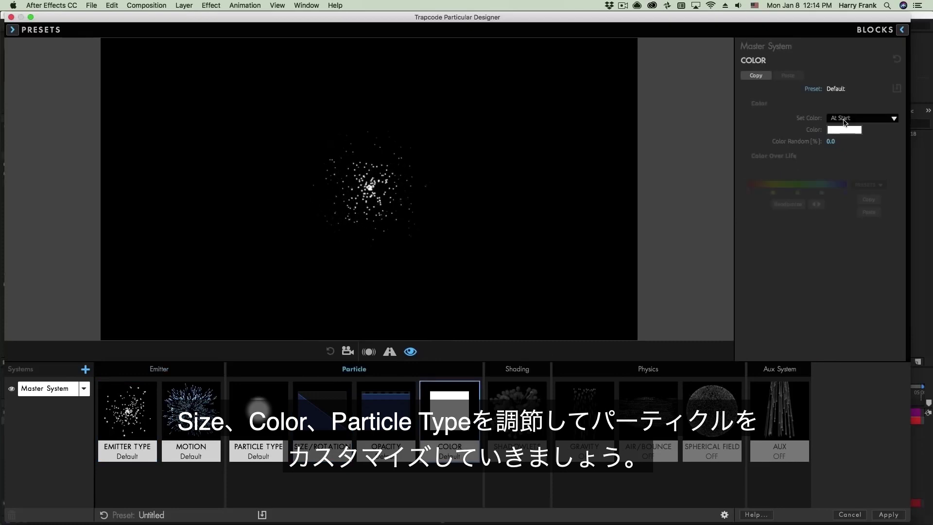
left_click(844, 129)
left_click(856, 222)
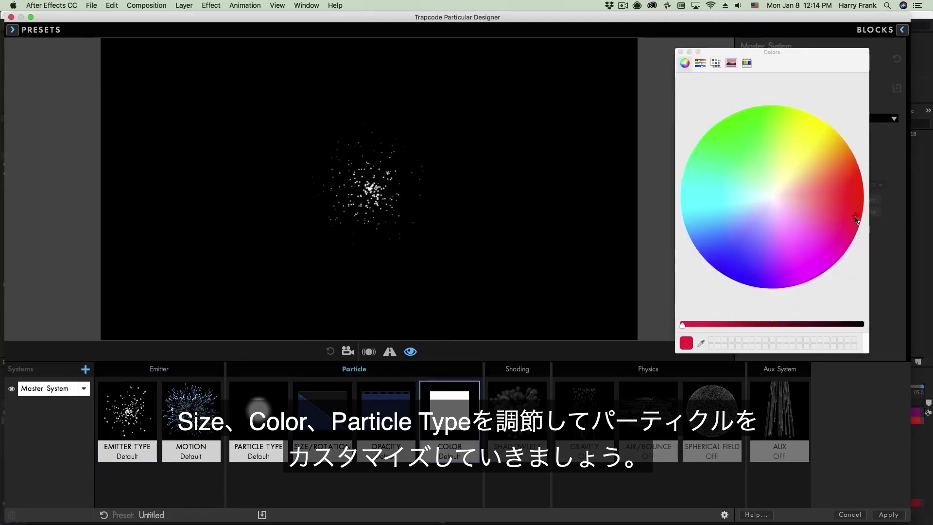
left_click(840, 250)
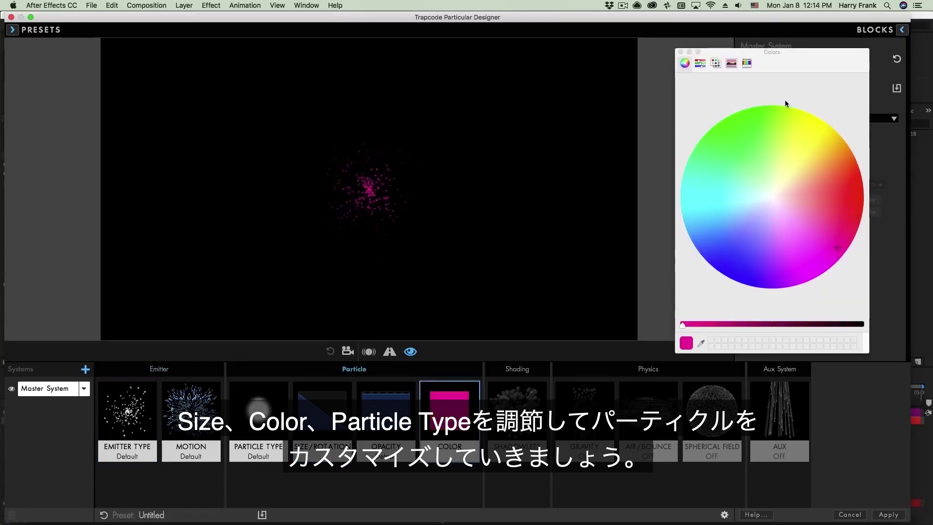
left_click(680, 51)
left_click(258, 413)
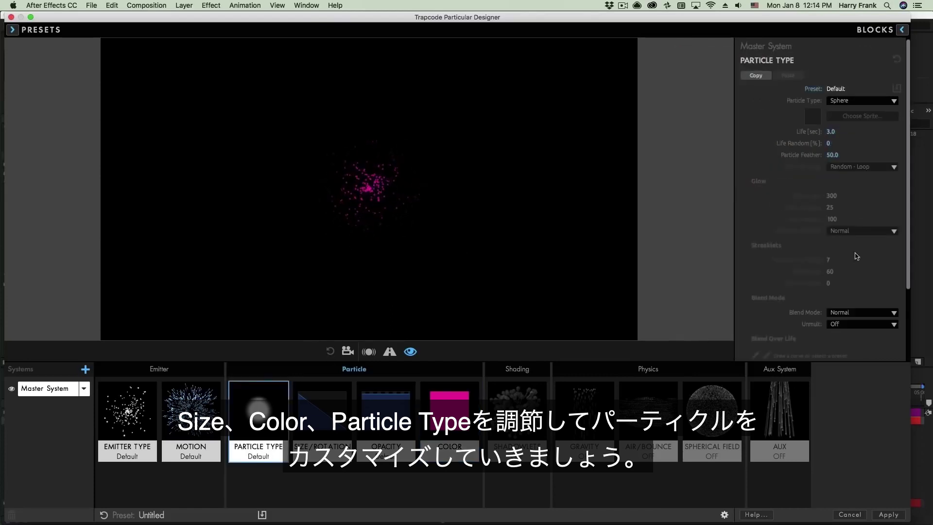
left_click(835, 315)
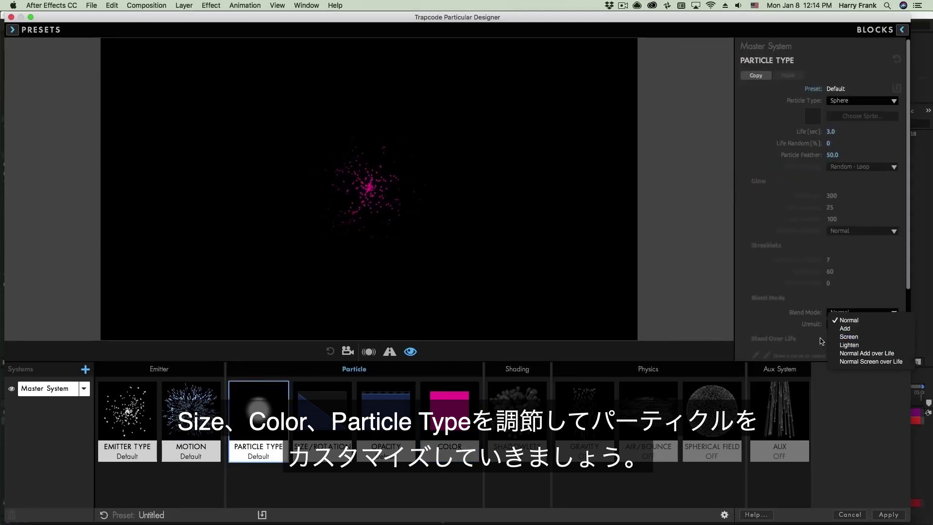
left_click(843, 335)
Step: Raise particle Size to 13.0 and add 25% Color Random
left_click(311, 418)
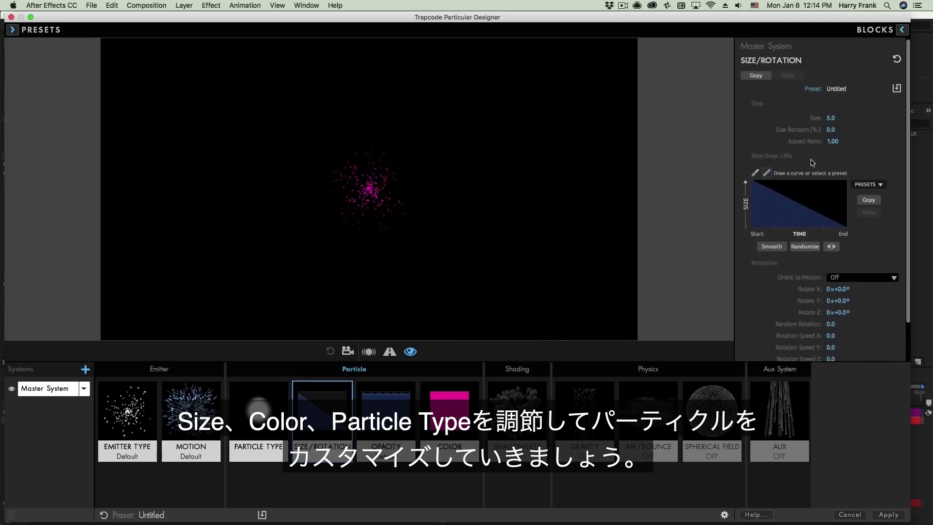
left_click_drag(822, 119, 845, 130)
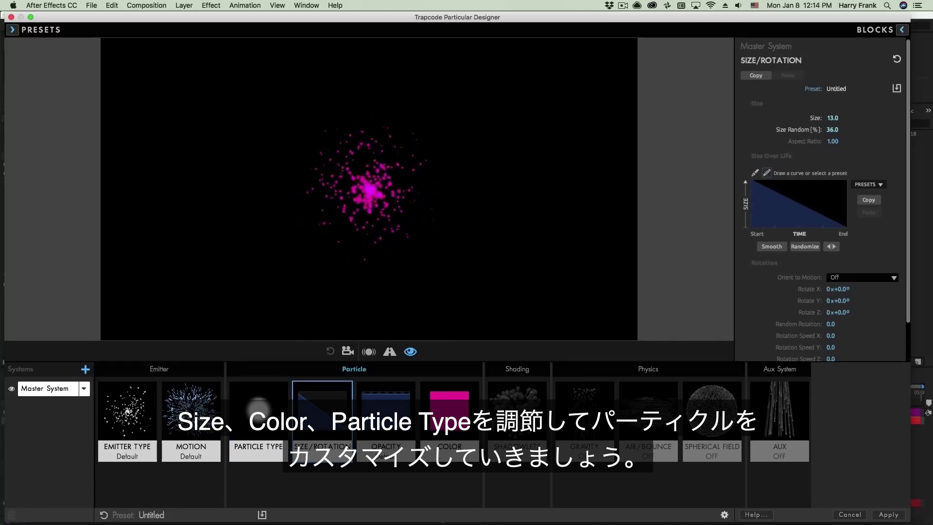
left_click(472, 398)
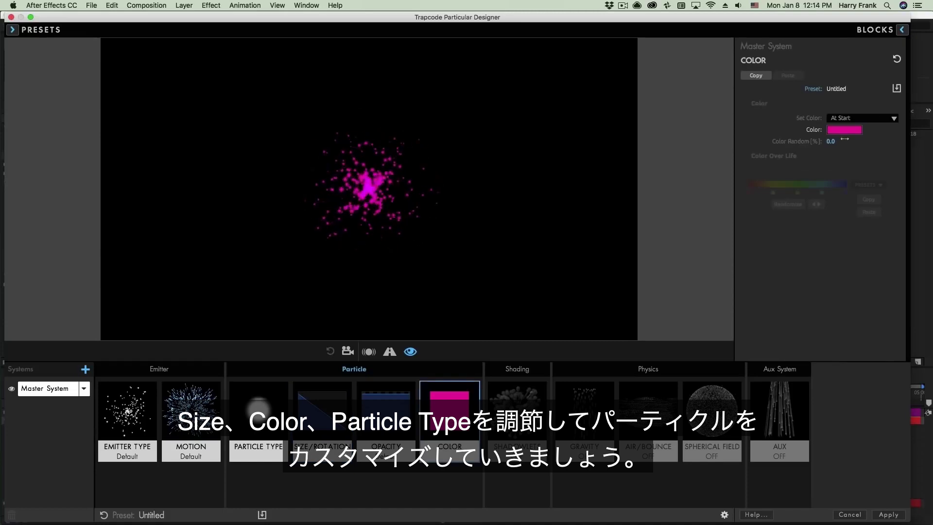
left_click_drag(830, 141, 836, 142)
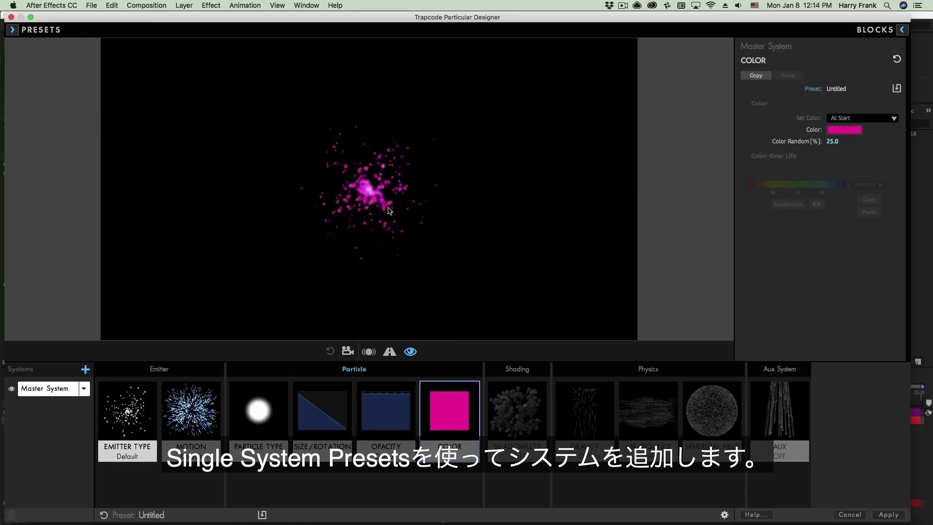
Step: Drag the Orange Stars preset in as System 2, giving the magenta trail an orange glowing head
left_click(12, 30)
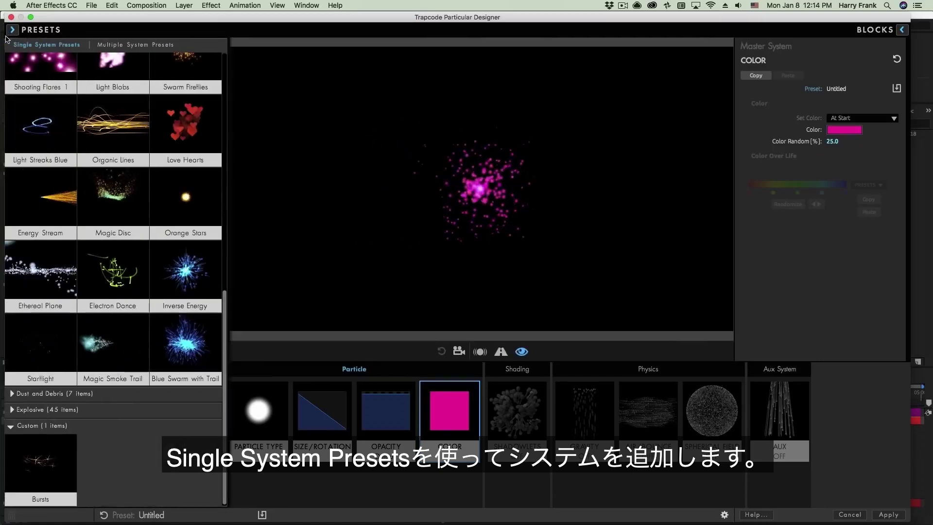
left_click_drag(195, 194, 481, 218)
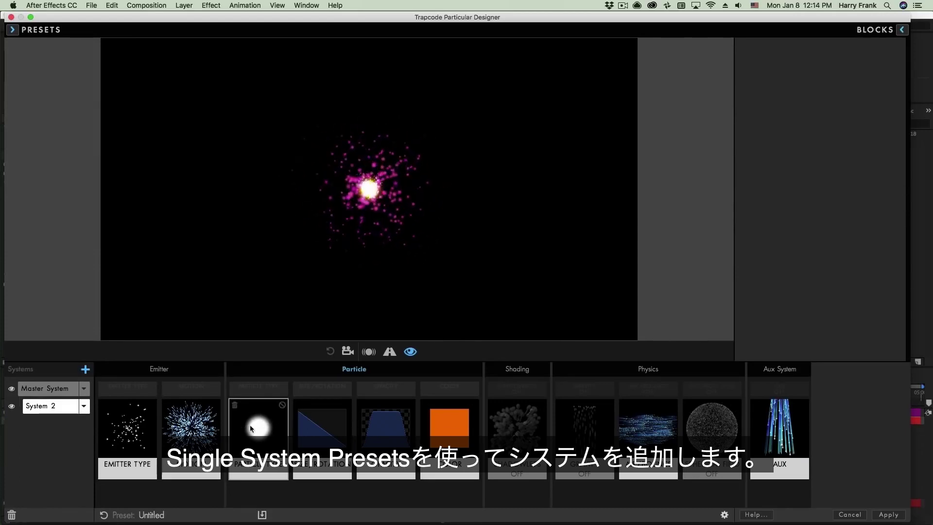
left_click(259, 431)
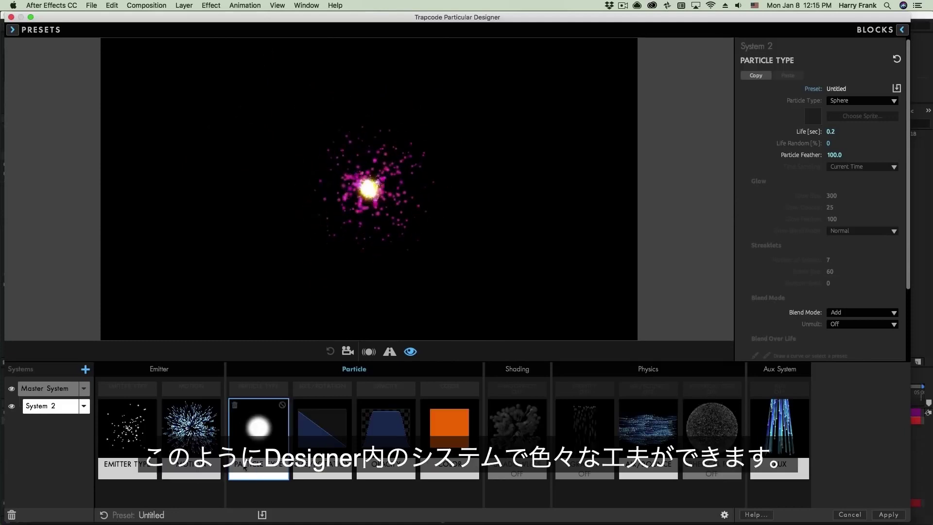
left_click(15, 30)
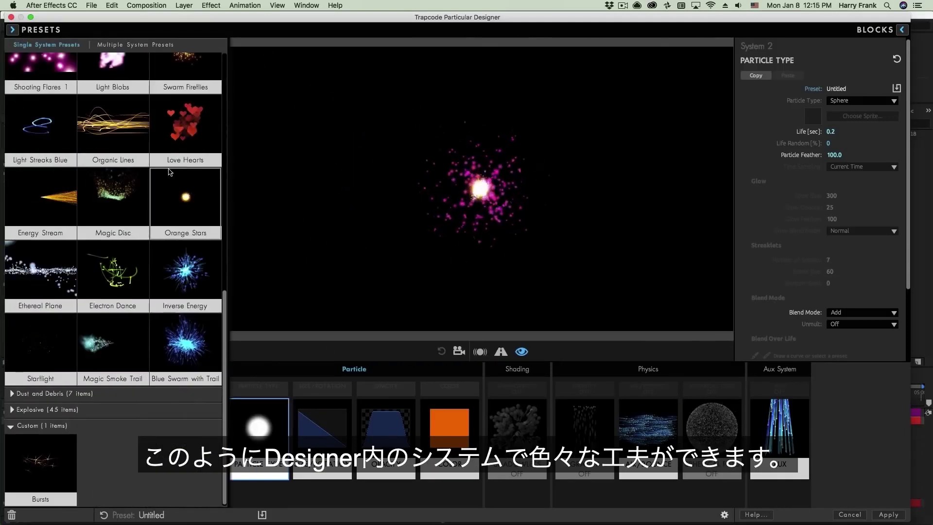
Step: Close the presets and orbit the preview camera around the Glitter Orb
left_click(13, 30)
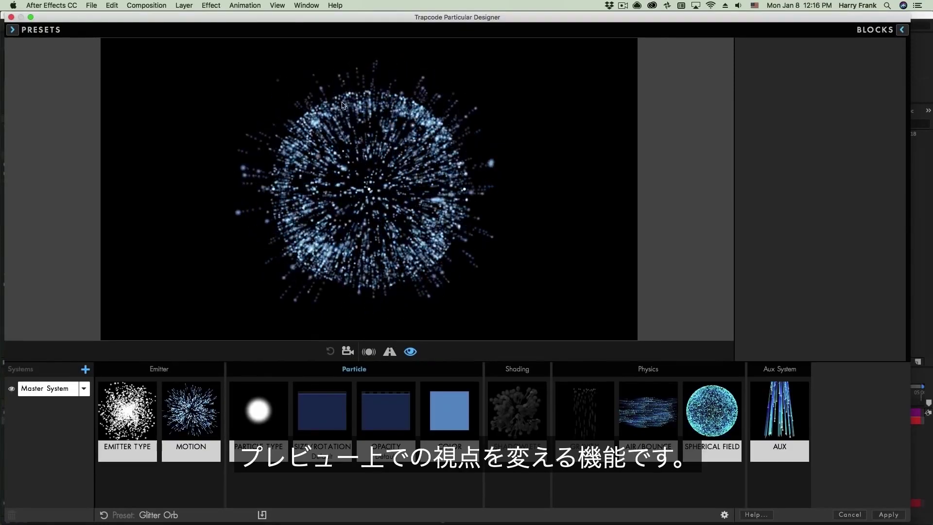
left_click(347, 350)
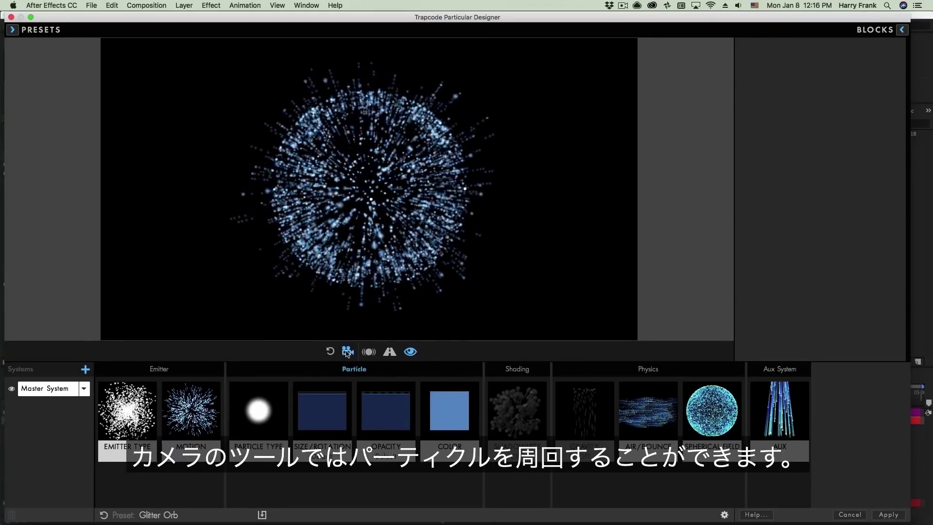
left_click_drag(432, 228, 424, 229)
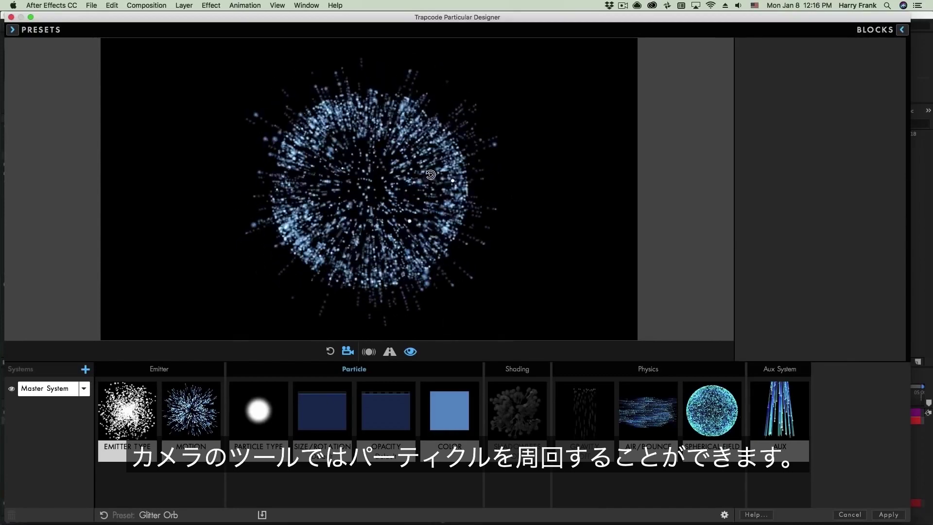
left_click_drag(431, 174, 350, 210)
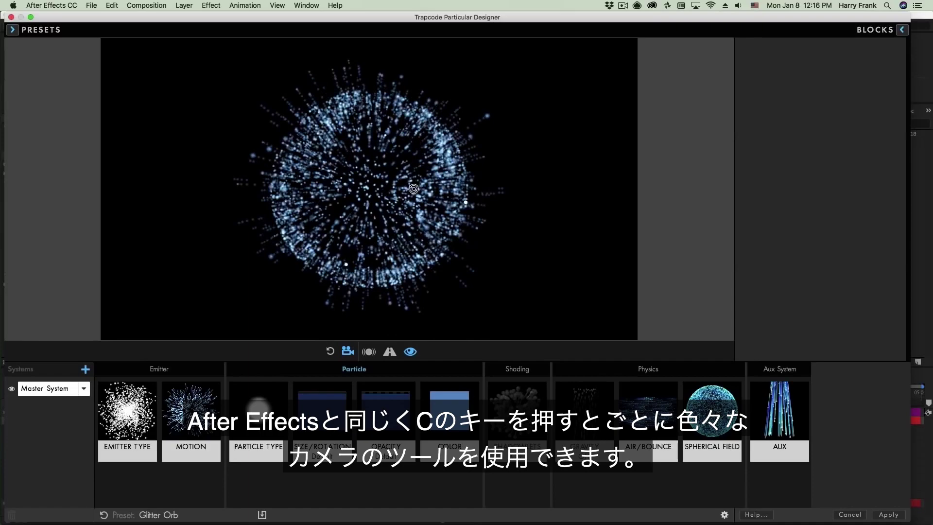
Step: Pan and zoom the preview camera on the orb, then reset to the default view
left_click(329, 351)
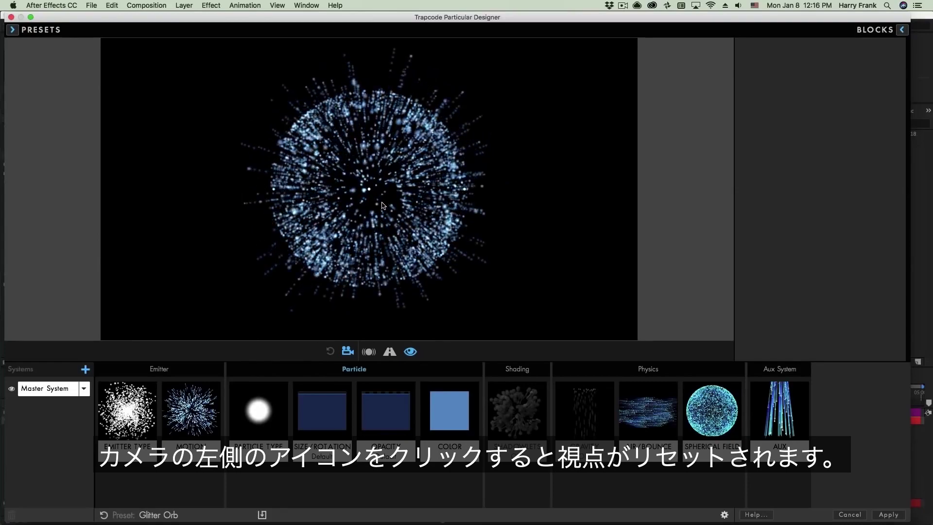
left_click_drag(386, 183, 401, 157)
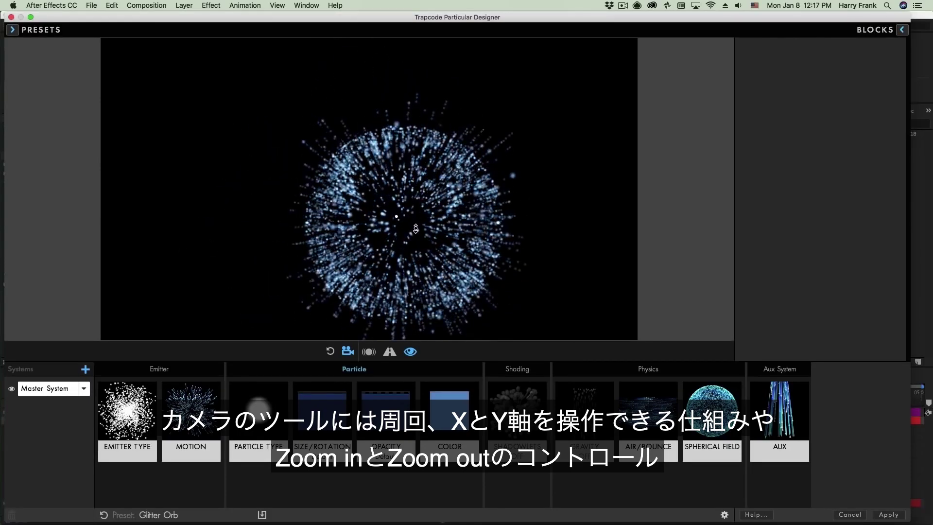
left_click_drag(495, 168, 498, 143)
left_click(329, 351)
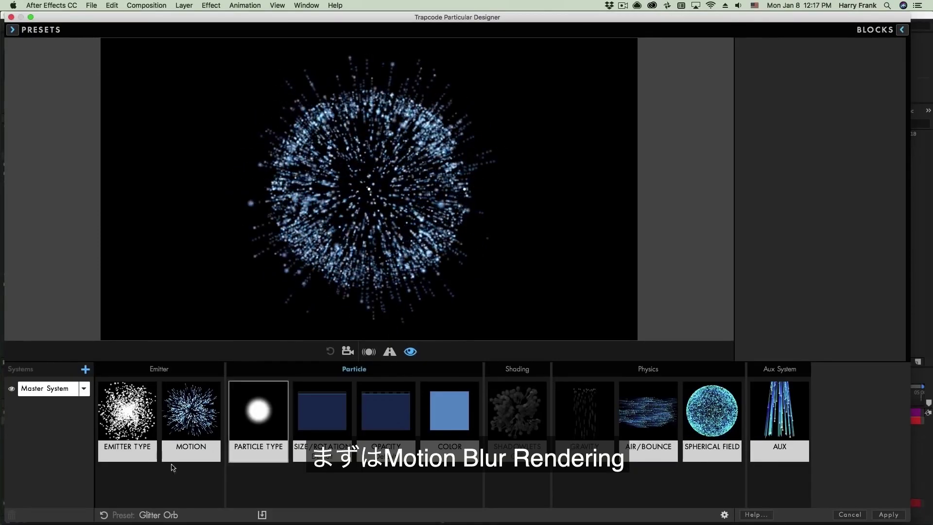
Step: Reset to default particles, inspect the Motion and AUX blocks, and turn preview motion blur off
left_click(104, 515)
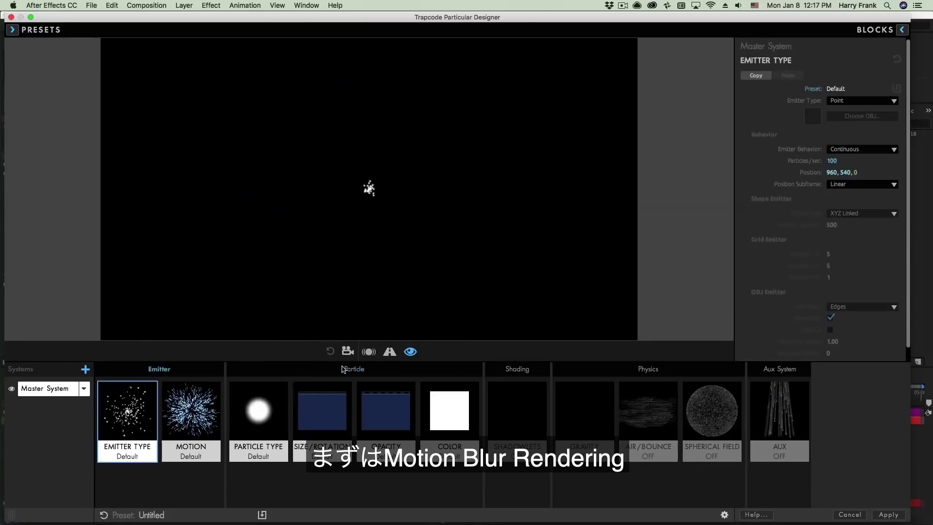
left_click(203, 408)
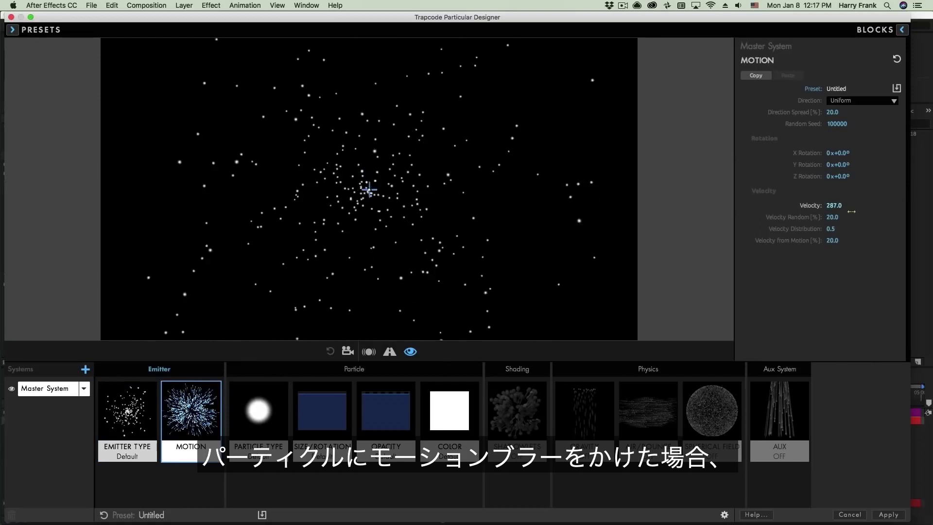
left_click(779, 413)
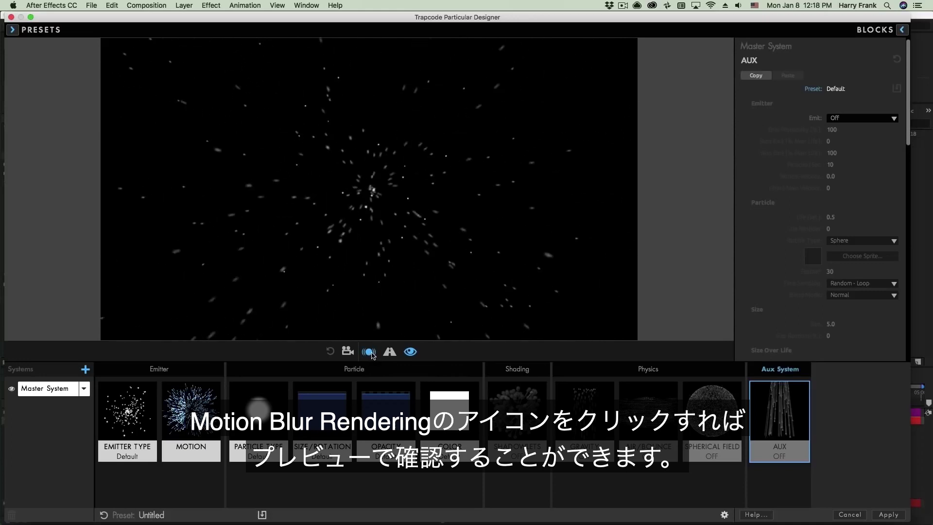
left_click(370, 352)
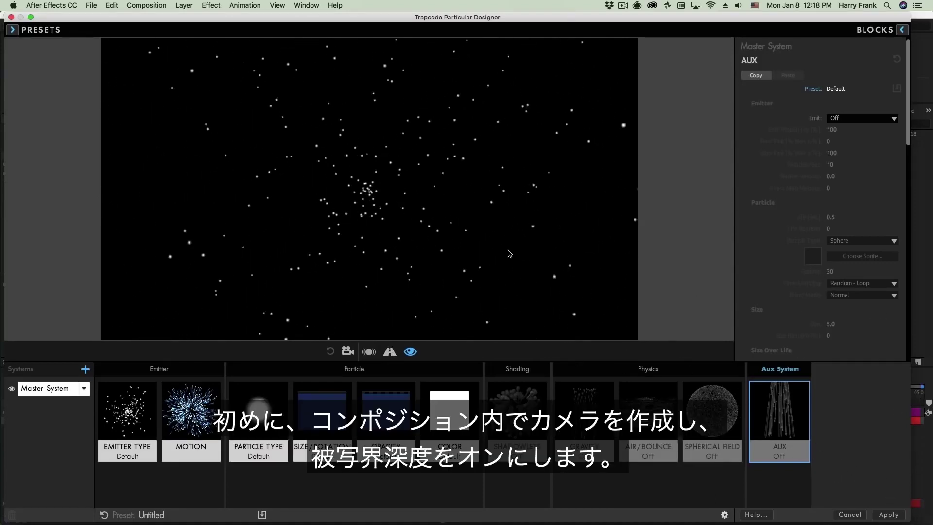
Step: Apply the setup, check Camera 1's depth of field and 147.2 Aperture, then select Particular
left_click(902, 515)
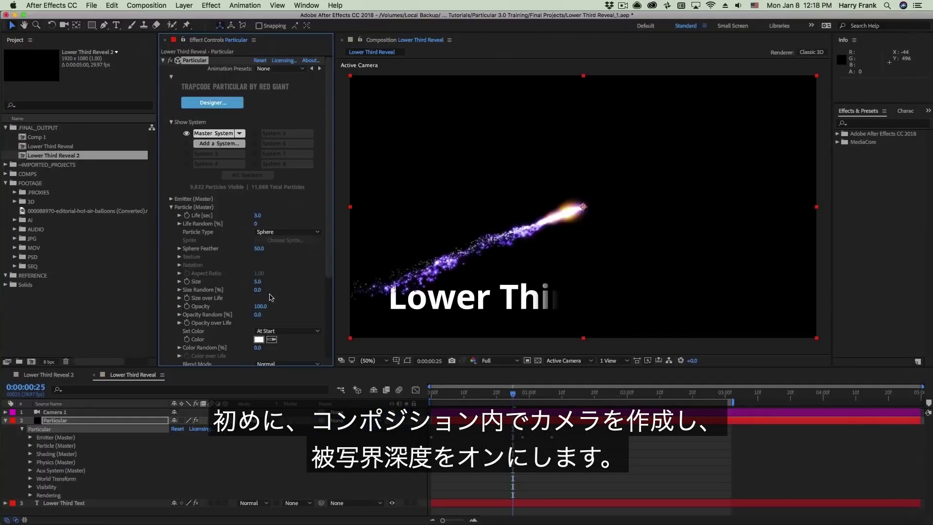
left_click(61, 412)
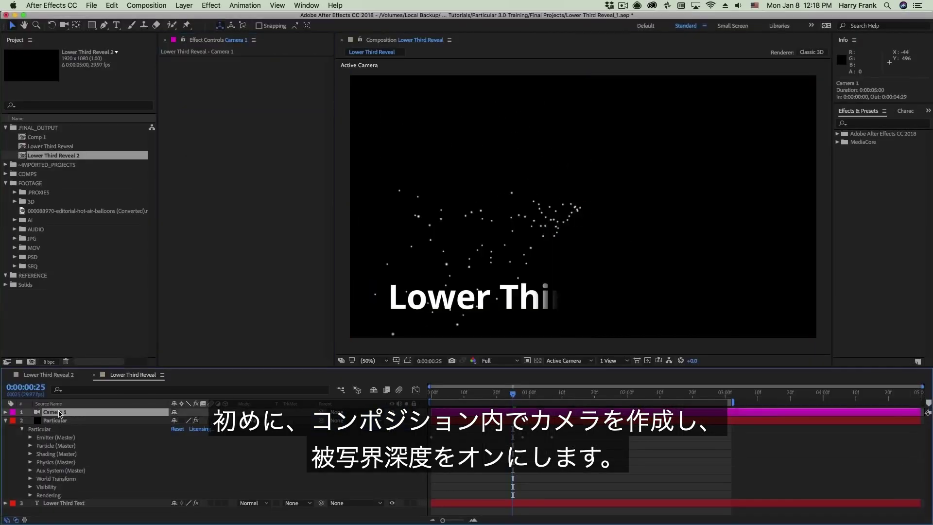
key("a")
key("a")
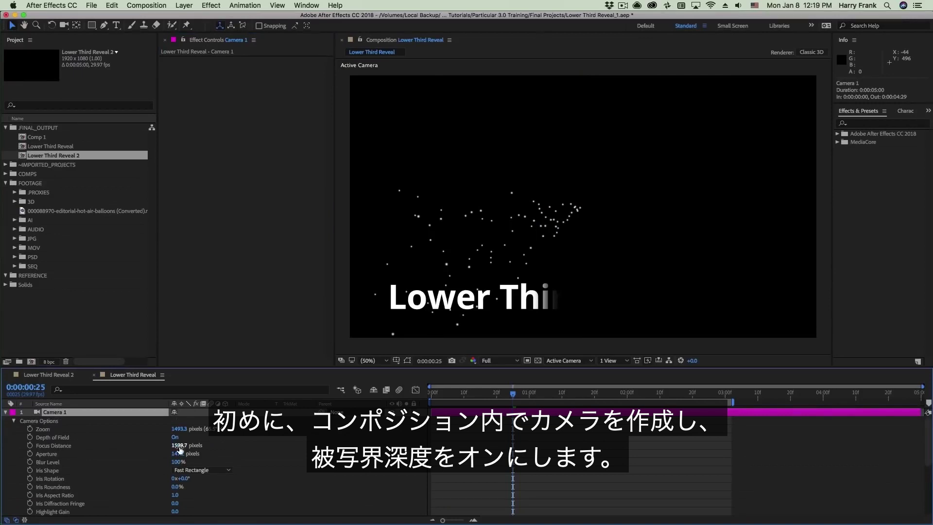
left_click_drag(181, 455, 181, 457)
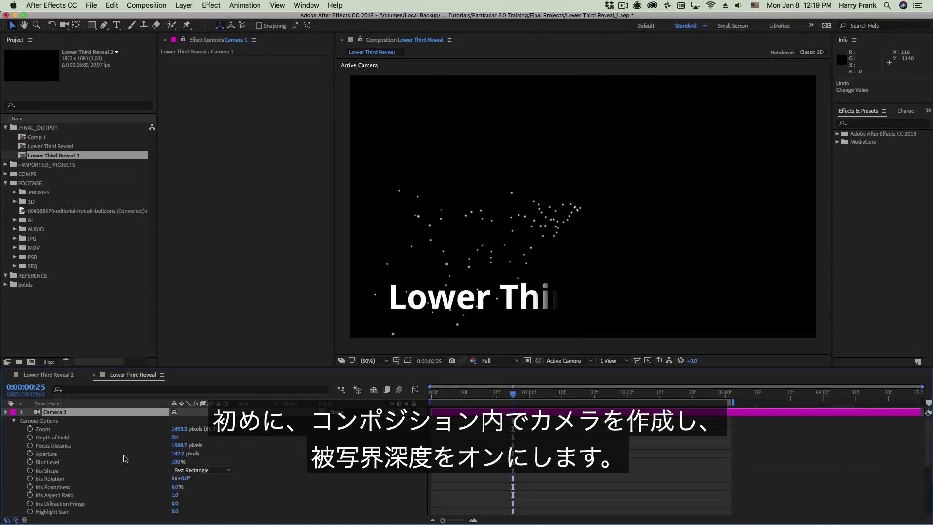
key("e")
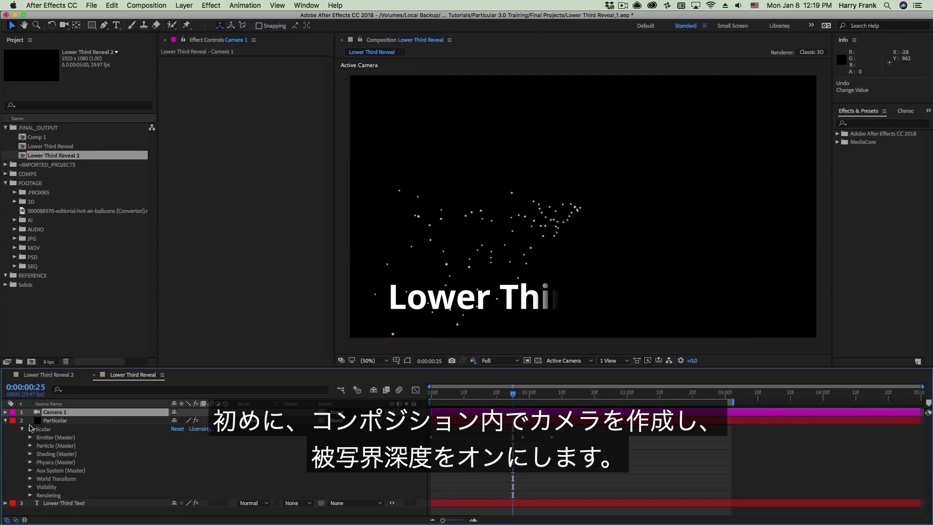
left_click(51, 428)
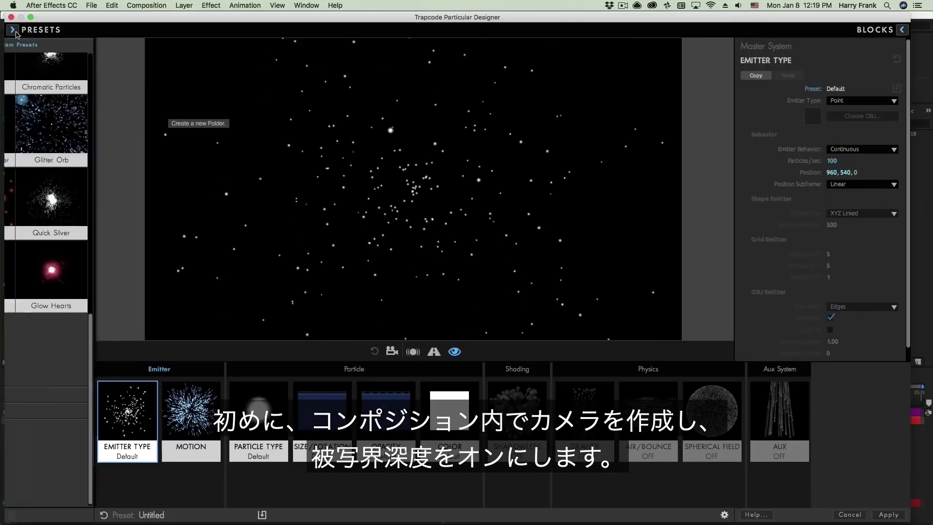
Step: Load the Ethereal Plane preset, move the camera closer, and enable depth-of-field blur
left_click(13, 29)
left_click(47, 45)
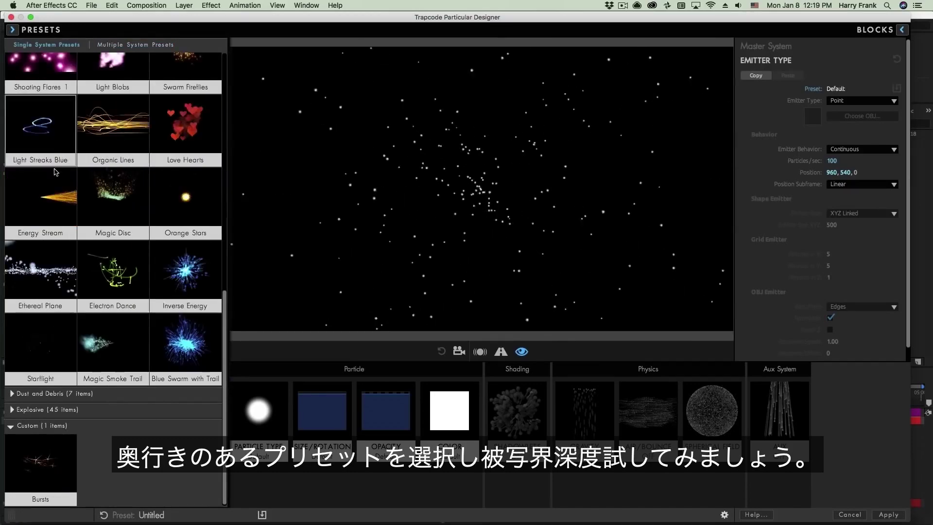
left_click(26, 277)
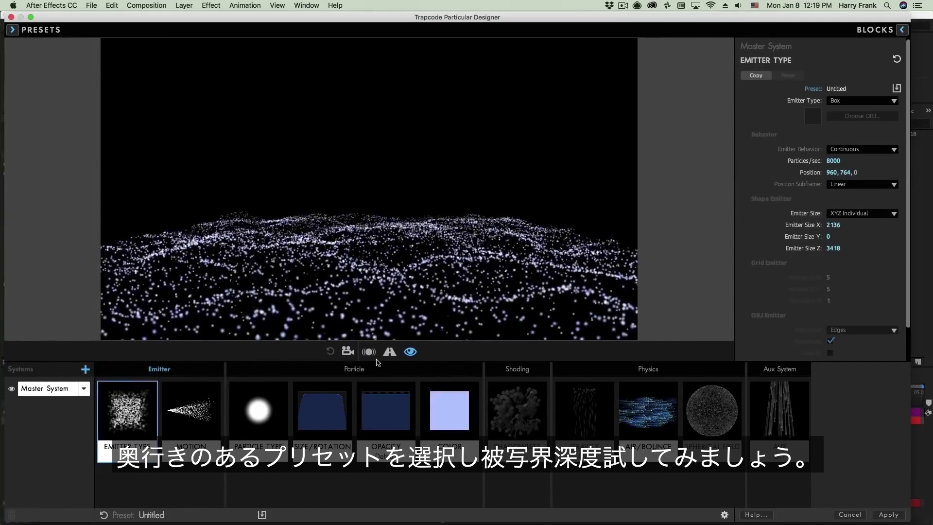
left_click(348, 350)
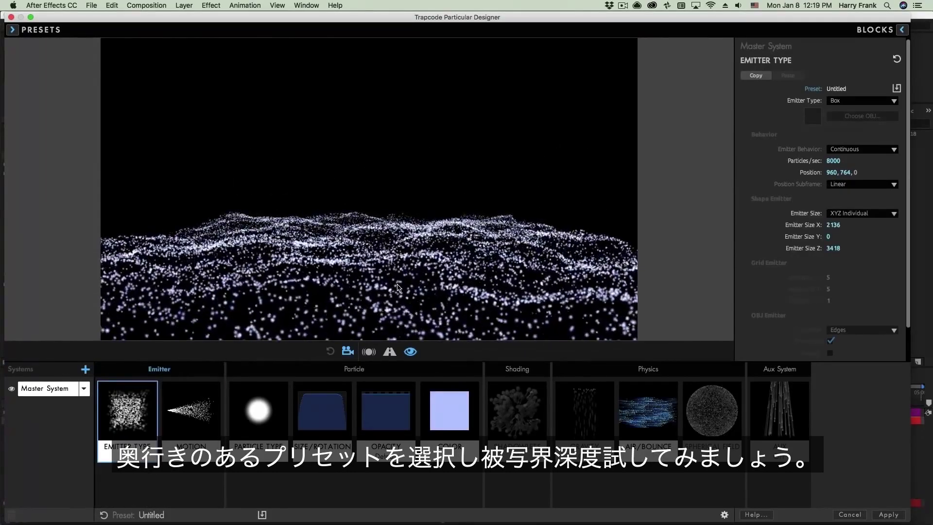
left_click_drag(402, 283, 413, 243)
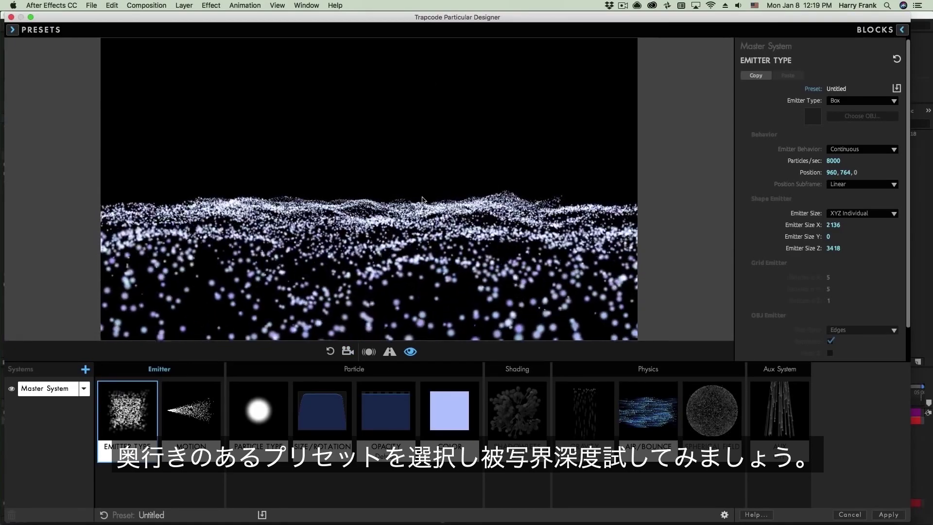
left_click(389, 351)
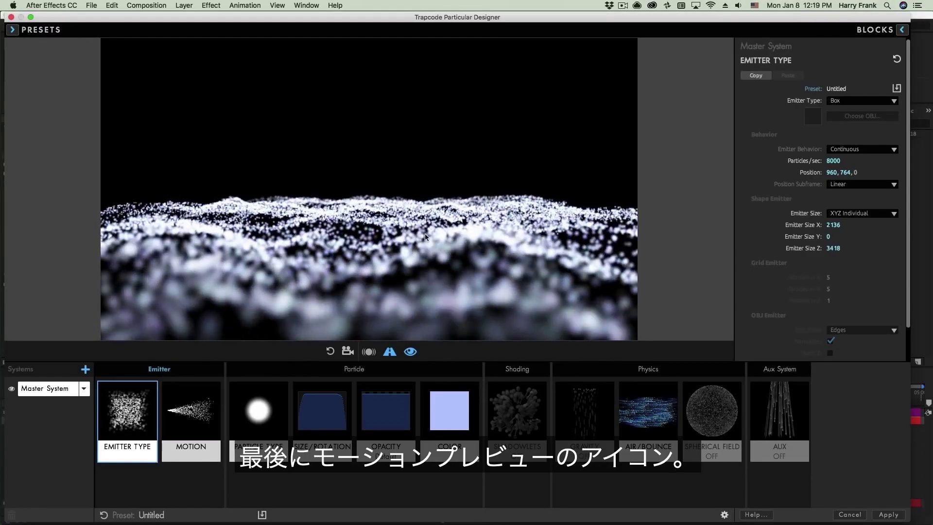
Step: Toggle Motion Preview off and on repeatedly to compare the particle plane preview
left_click(411, 352)
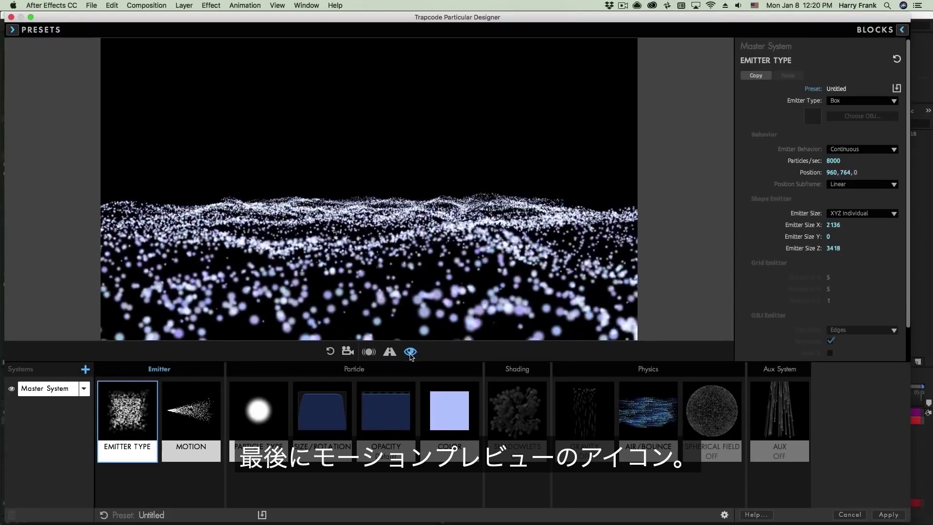
left_click(413, 354)
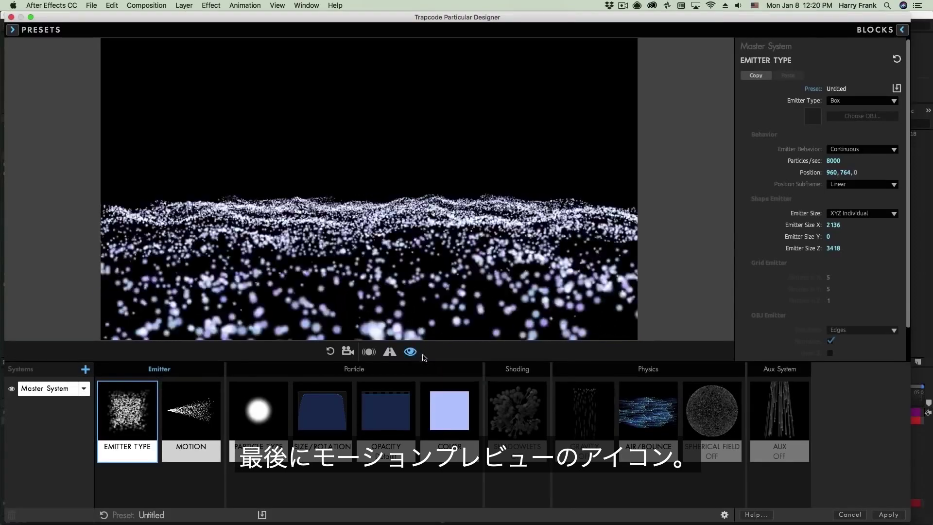
left_click(411, 352)
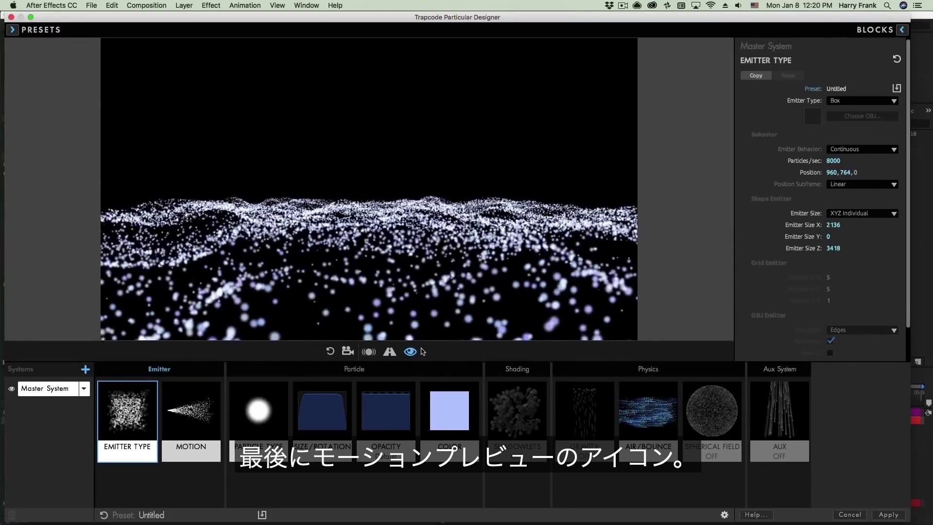
left_click(410, 352)
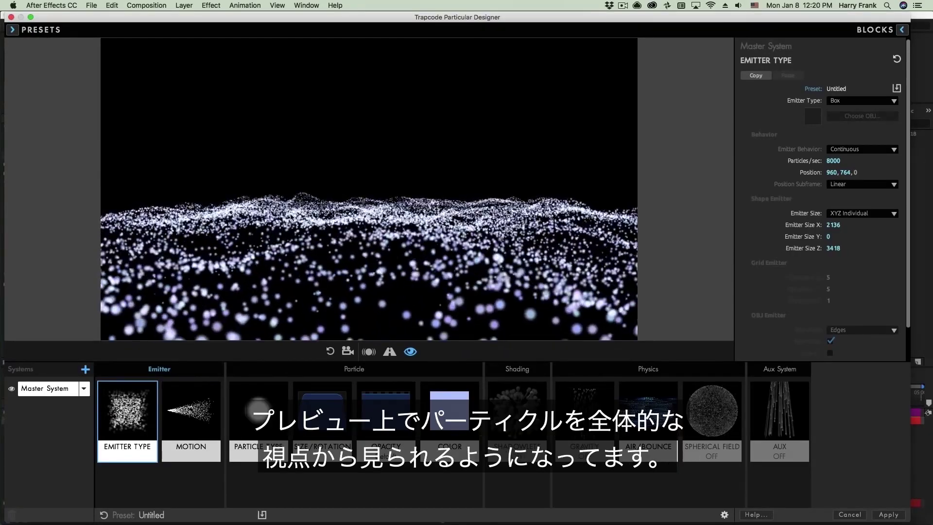
left_click_drag(403, 296, 476, 214)
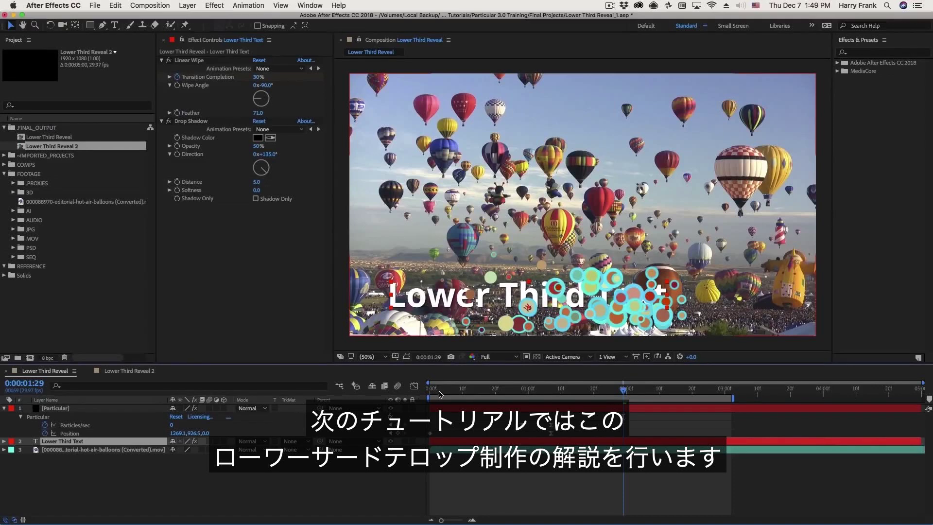
left_click(446, 393)
key("space")
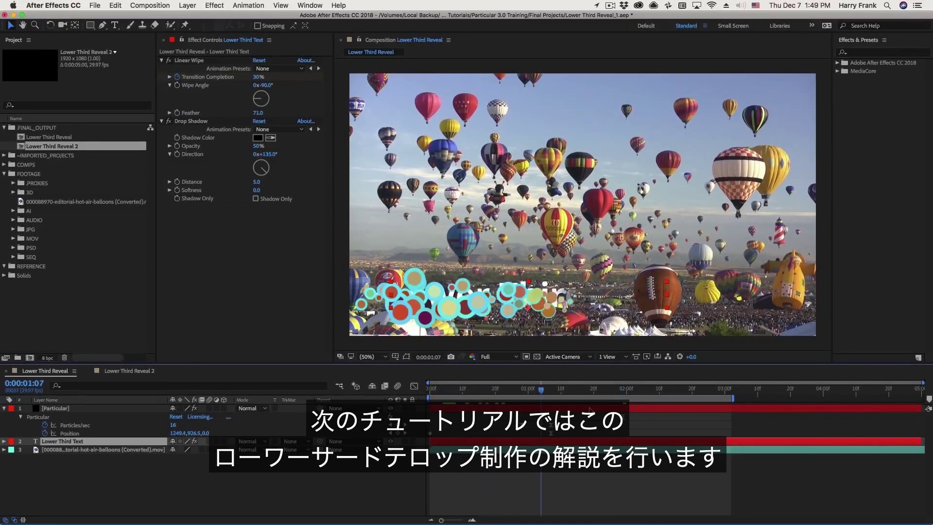